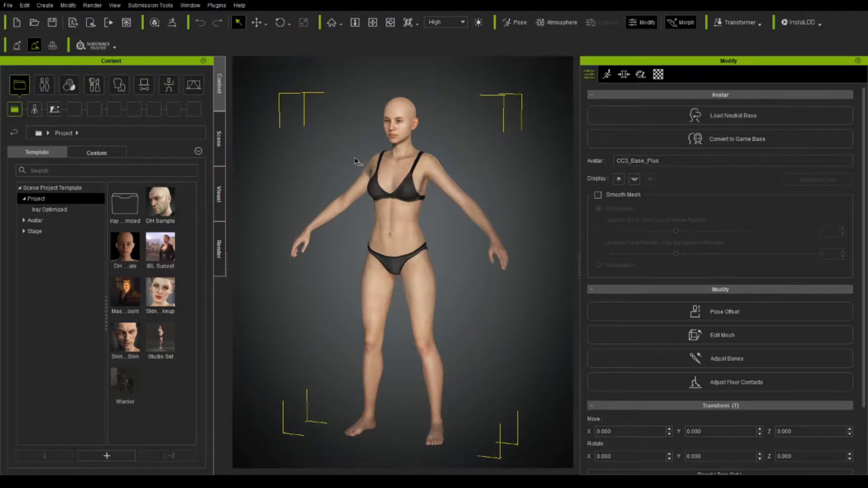
Load the neutral male base avatar, whose name ends in _M, from the Full Body avatar presets
left_click(51, 87)
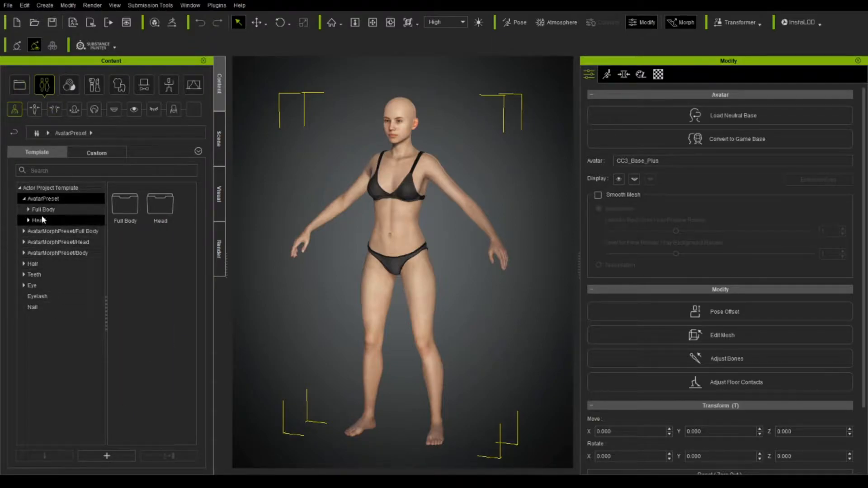
left_click(28, 210)
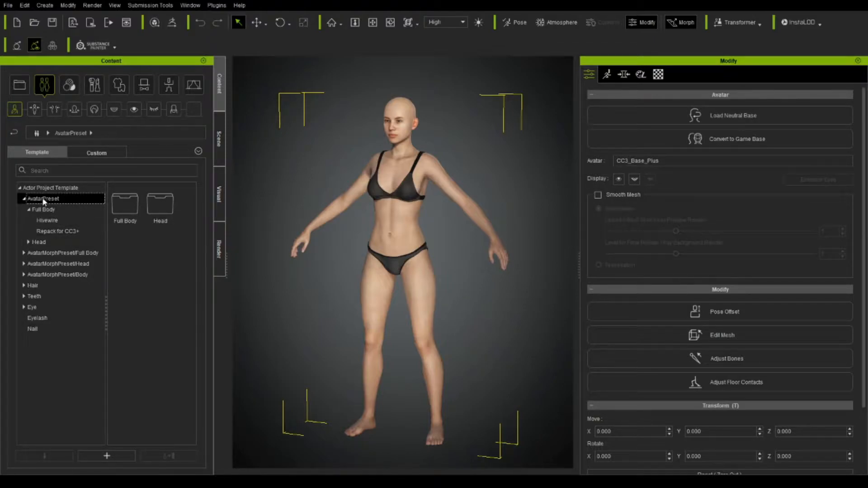
double_click(136, 204)
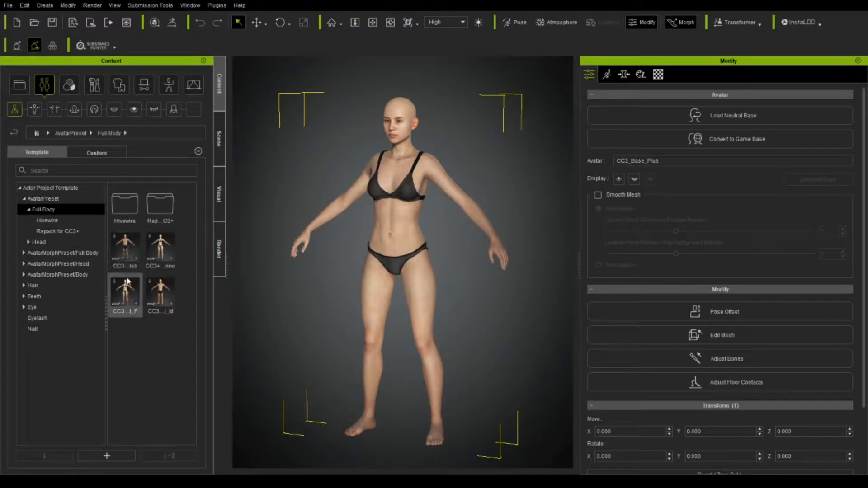
left_click(164, 292)
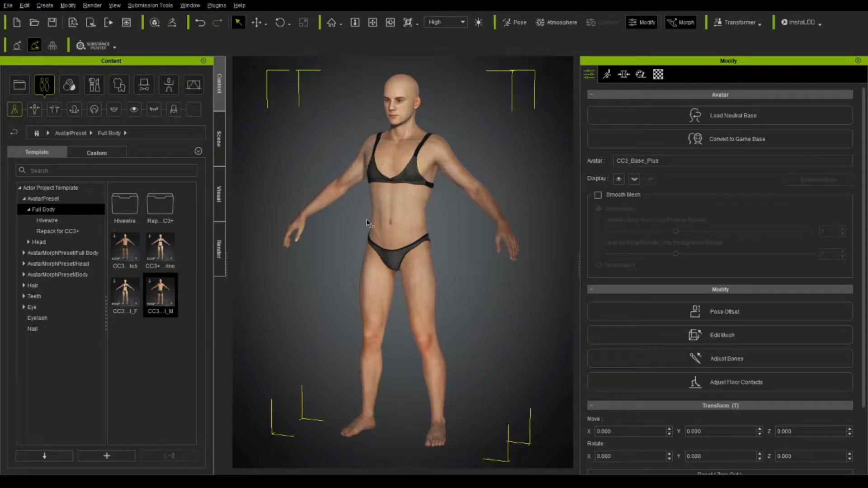
Delete the bra and the bikini bottom from the male avatar
left_click(377, 177)
key("Delete")
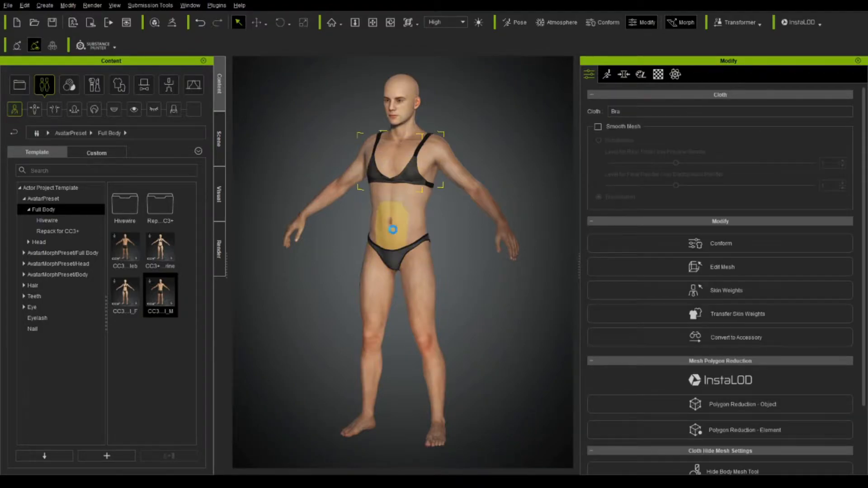
left_click(390, 257)
key("Delete")
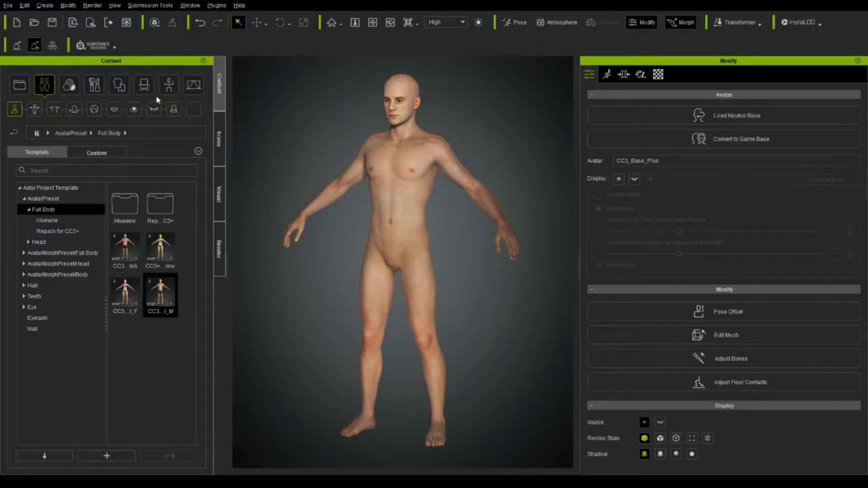
Dress the avatar in the Boxers_A underwear and reselect the body
left_click(118, 85)
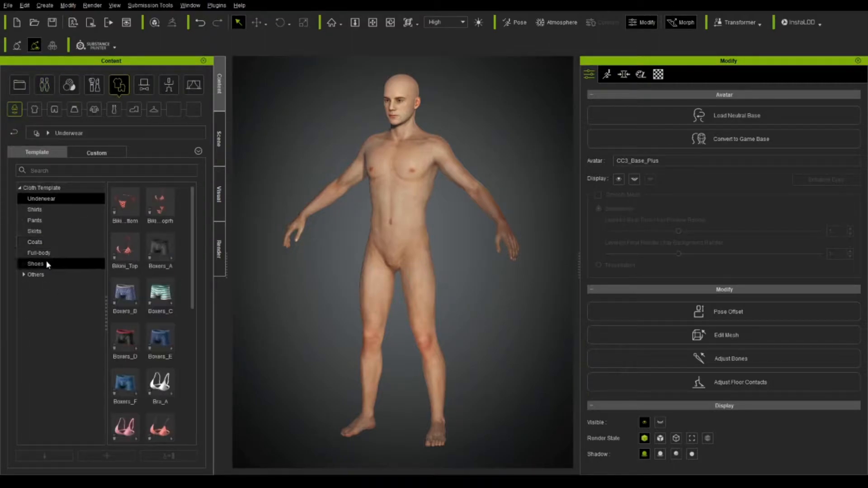
left_click(45, 221)
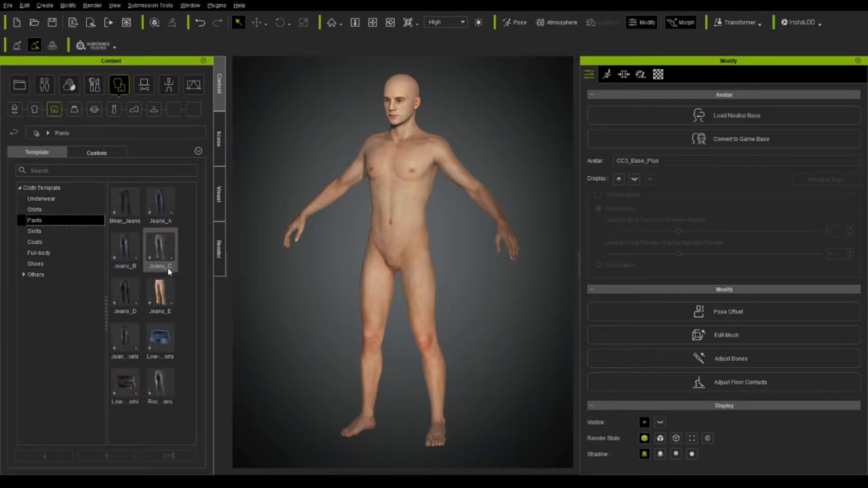
left_click(36, 209)
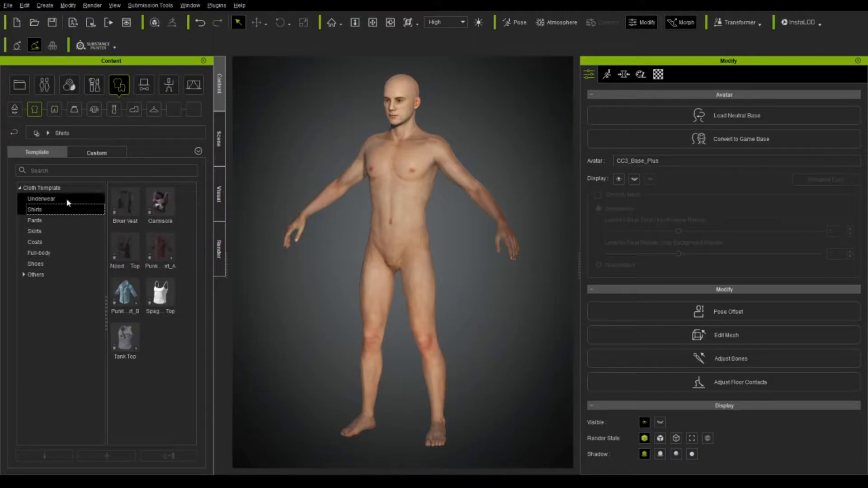
left_click(42, 199)
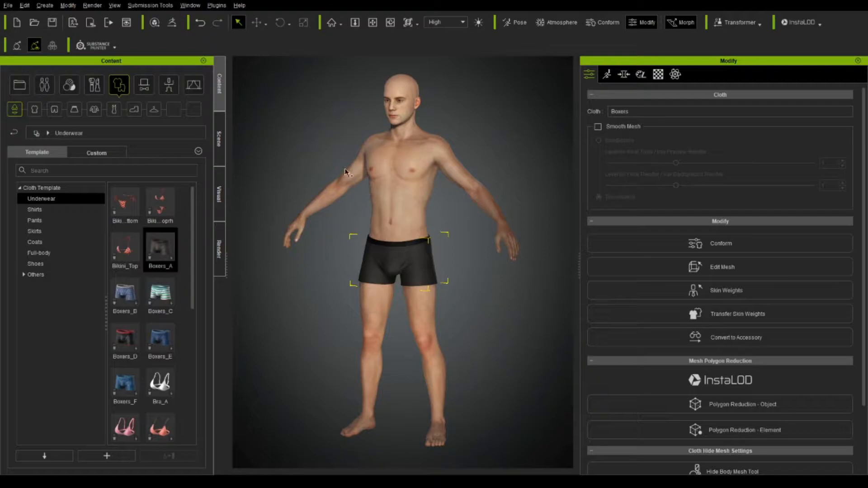
left_click(360, 139)
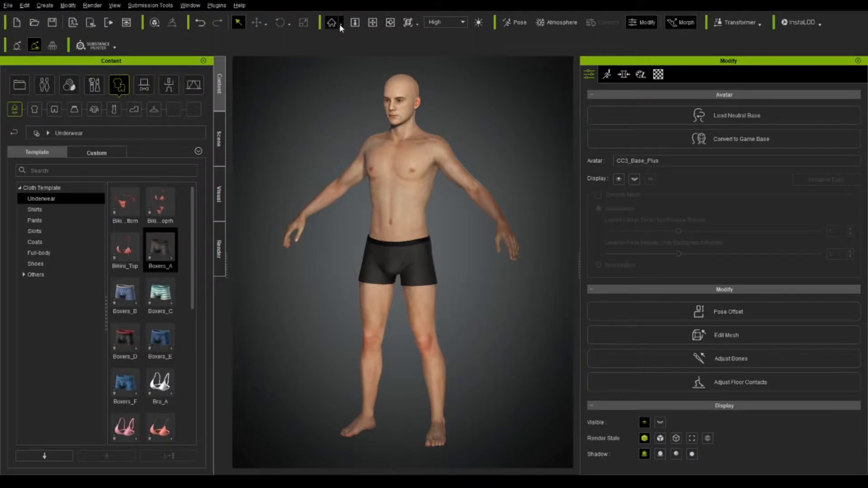
Examine the avatar's face and upper body from different angles and distances, ending on a close-up of the face
left_click(387, 22)
left_click_drag(290, 168, 342, 209)
left_click(373, 23)
left_click_drag(440, 190, 399, 192)
scroll(394, 156, "up", 2)
scroll(423, 202, "up", 2)
left_click(355, 23)
left_click_drag(373, 245, 349, 194)
left_click(372, 22)
left_click_drag(386, 139, 362, 207)
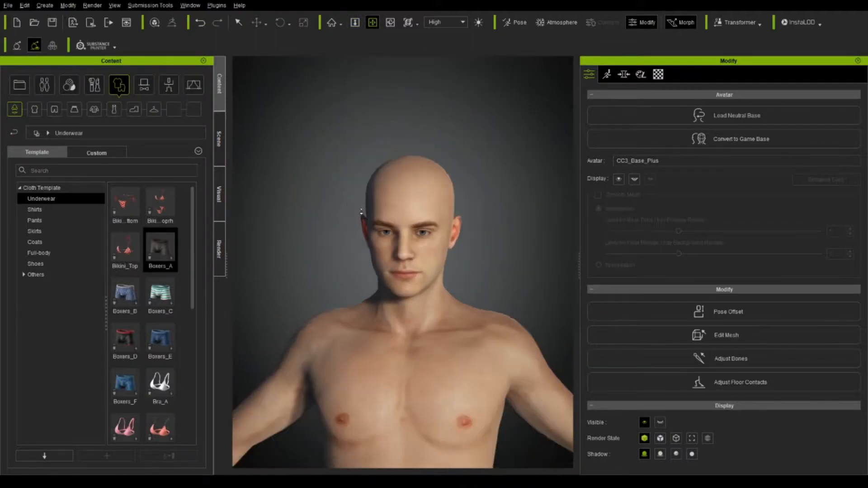
scroll(361, 210, "up", 5)
scroll(361, 210, "down", 5)
scroll(287, 232, "up", 3)
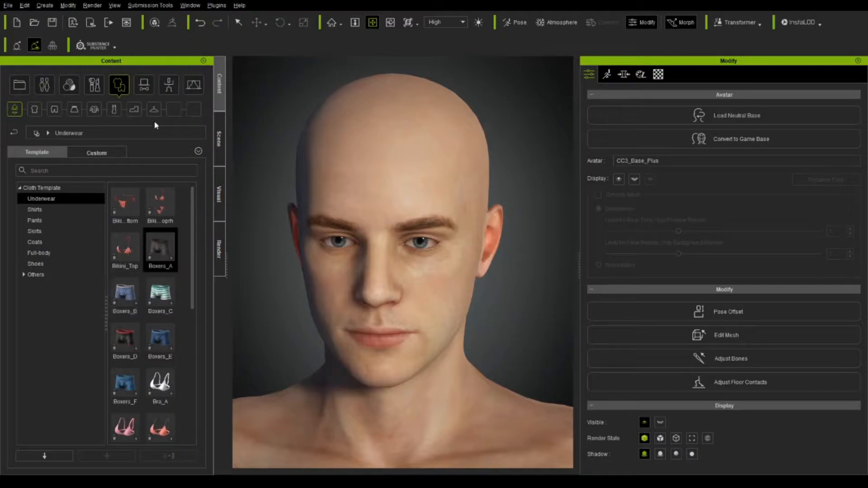
Fit the avatar with the short brown hairstyle from the Conforming Hair Vol. 1 collection
left_click(45, 88)
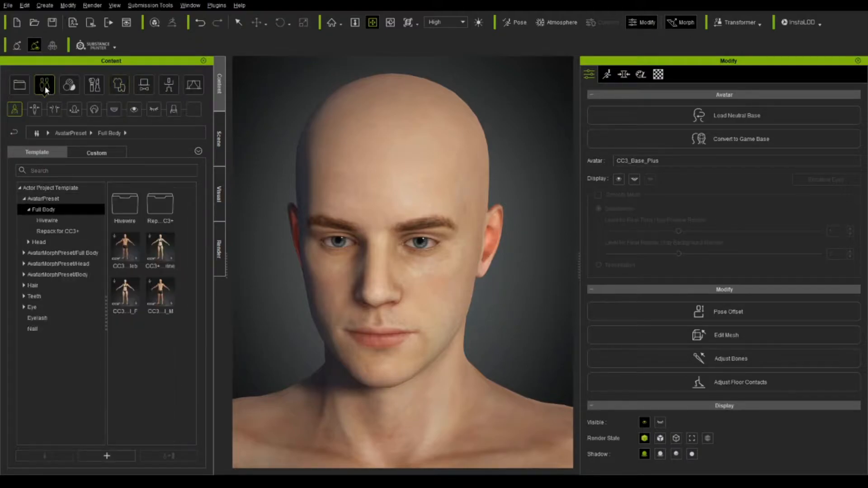
left_click(31, 109)
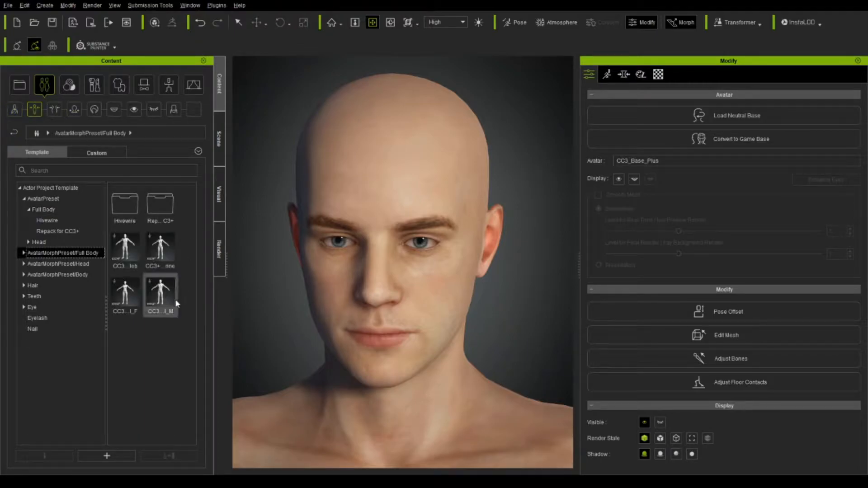
left_click(58, 274)
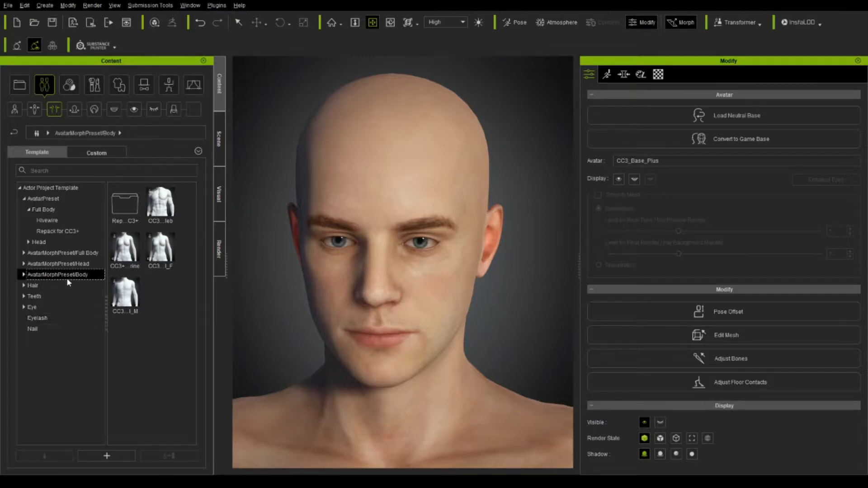
left_click(25, 286)
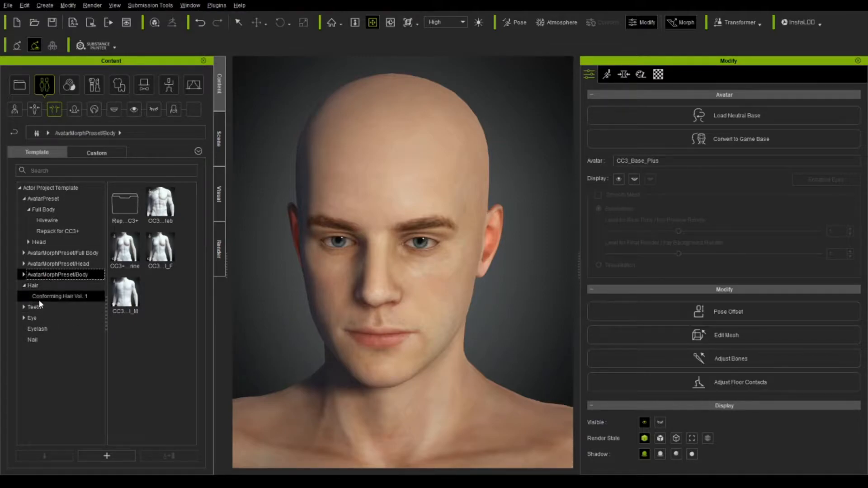
left_click(40, 286)
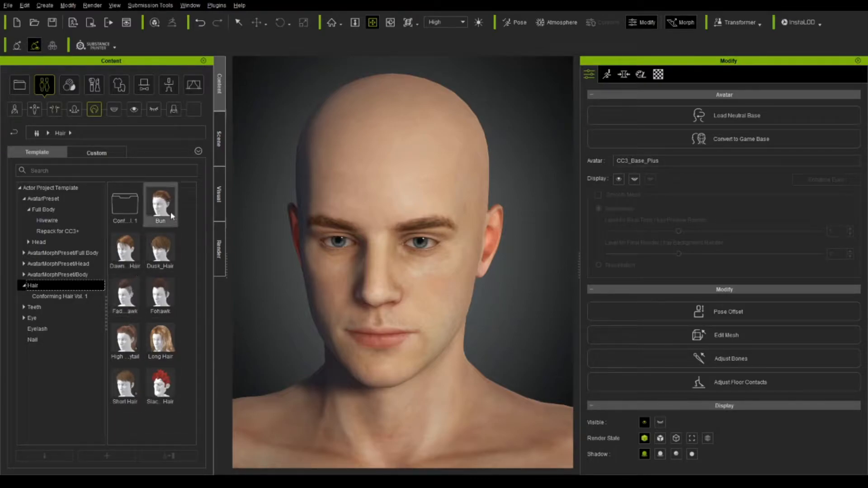
double_click(124, 202)
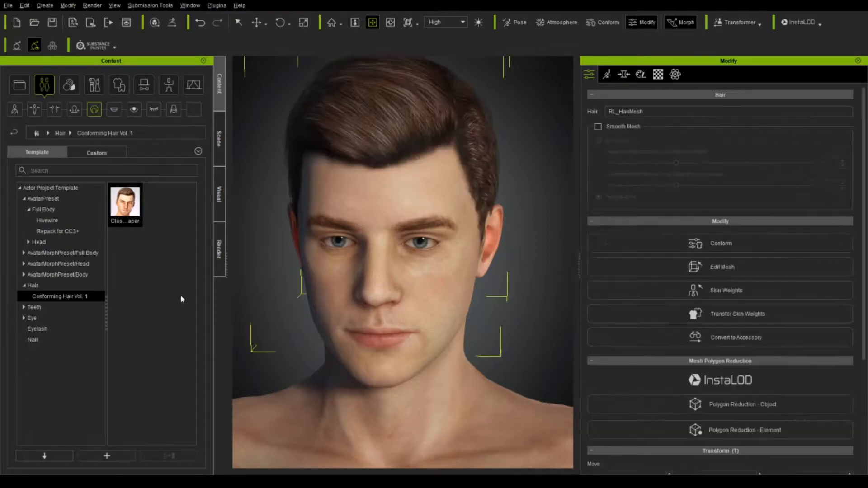
Open the complete list of body and head morphs for the avatar
scroll(371, 187, "down", 3)
mouse_move(339, 223)
left_mouse_down()
mouse_move(357, 205)
mouse_move(343, 220)
left_mouse_up()
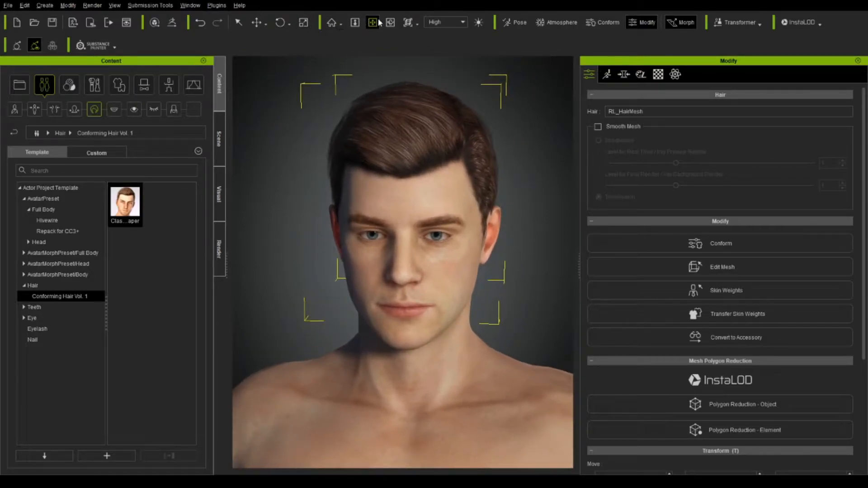
left_click(390, 22)
mouse_move(425, 73)
left_mouse_down()
mouse_move(459, 91)
mouse_move(513, 155)
mouse_move(435, 1)
left_mouse_up()
mouse_move(428, 217)
left_mouse_down()
mouse_move(401, 131)
mouse_move(437, 58)
mouse_move(380, 167)
mouse_move(398, 150)
left_mouse_up()
left_click(624, 74)
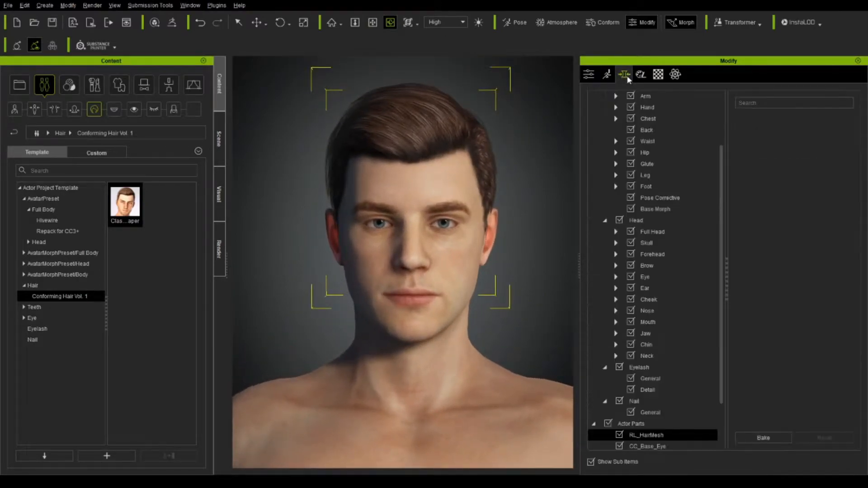
scroll(671, 272, "up", 2)
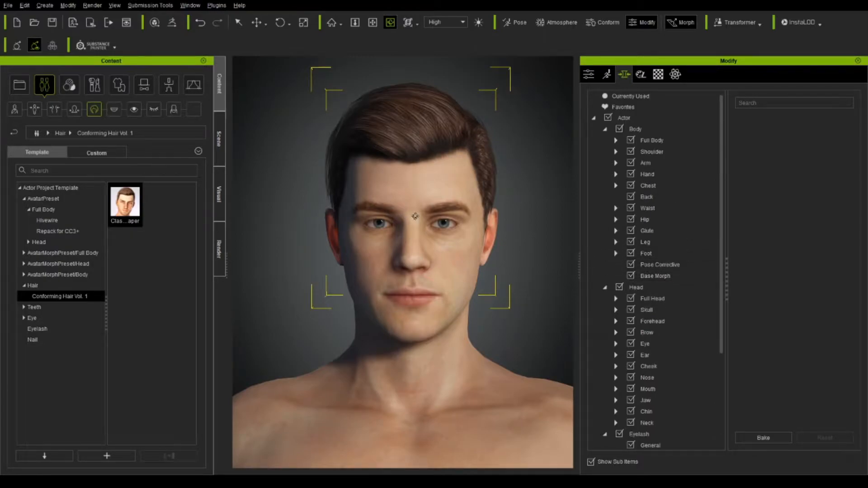
Sculpt the forehead directly on the face to a temple width of 38 and a forehead curve of -24
left_click(238, 22)
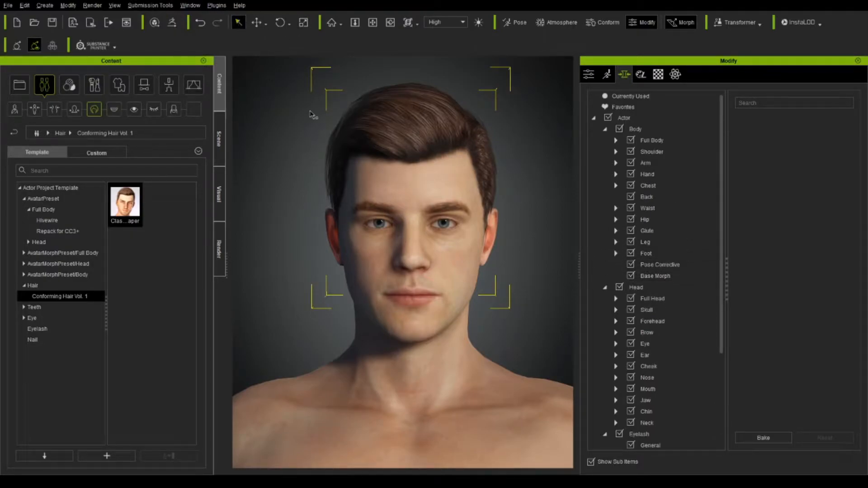
left_click(403, 251)
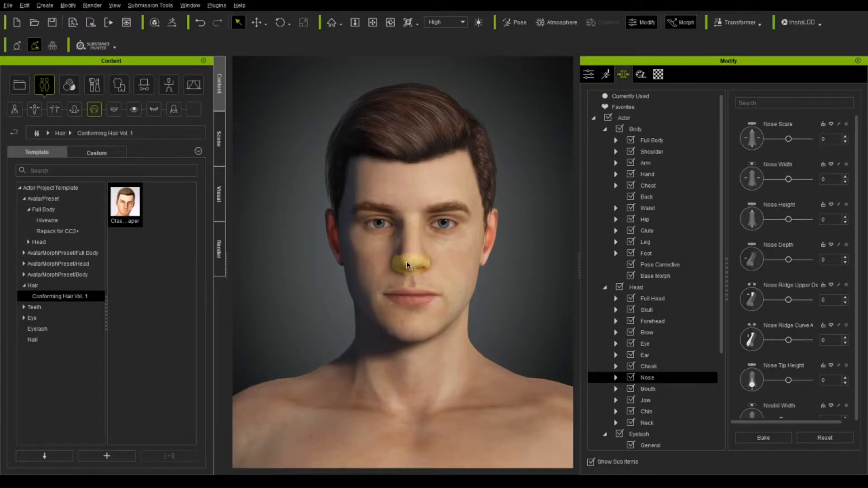
left_click(425, 336)
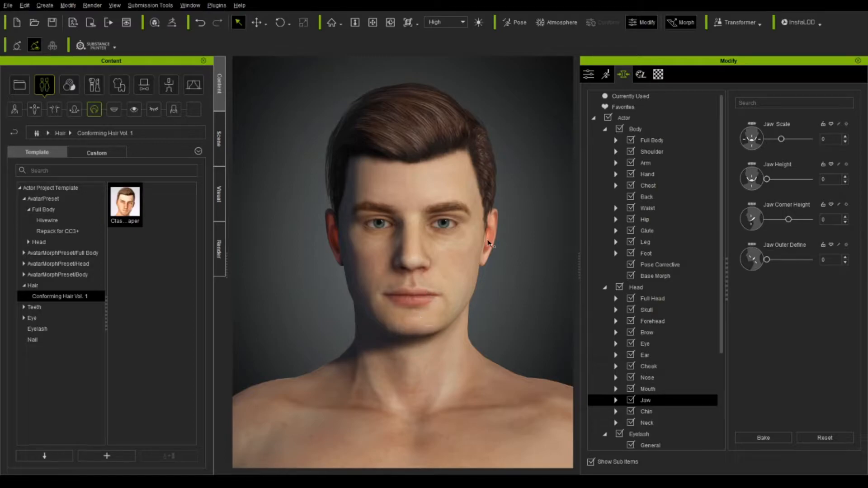
left_click(473, 186)
mouse_move(472, 183)
left_mouse_down()
mouse_move(506, 185)
mouse_move(458, 156)
mouse_move(459, 177)
mouse_move(481, 192)
left_mouse_up()
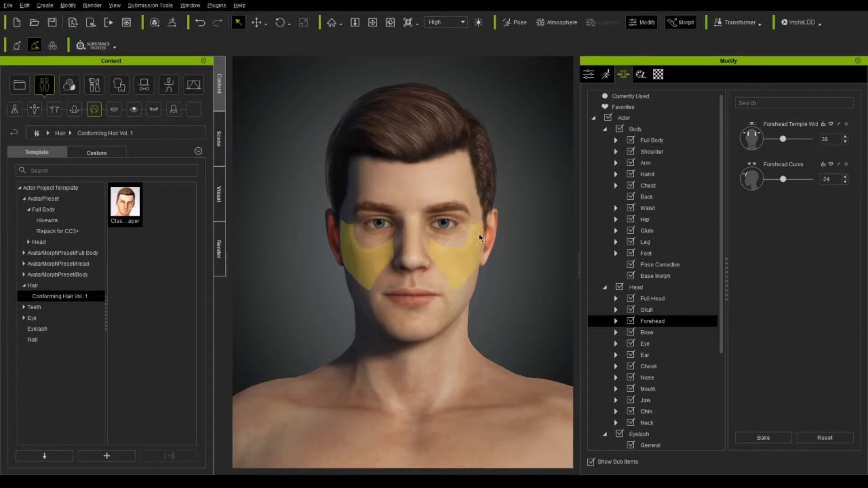
Reshape the nose to width -31 and height 44, and the mouth to scale -8 with Lip Thin A at -2
scroll(437, 235, "up", 3)
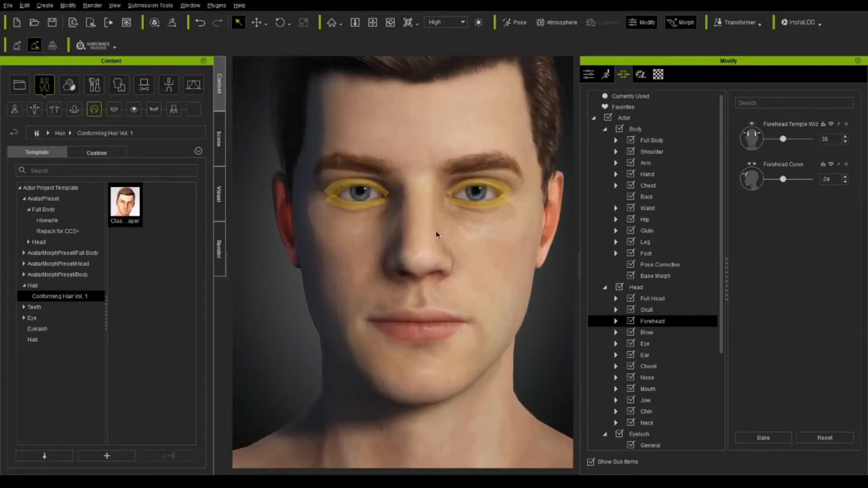
left_click_drag(400, 231, 403, 221)
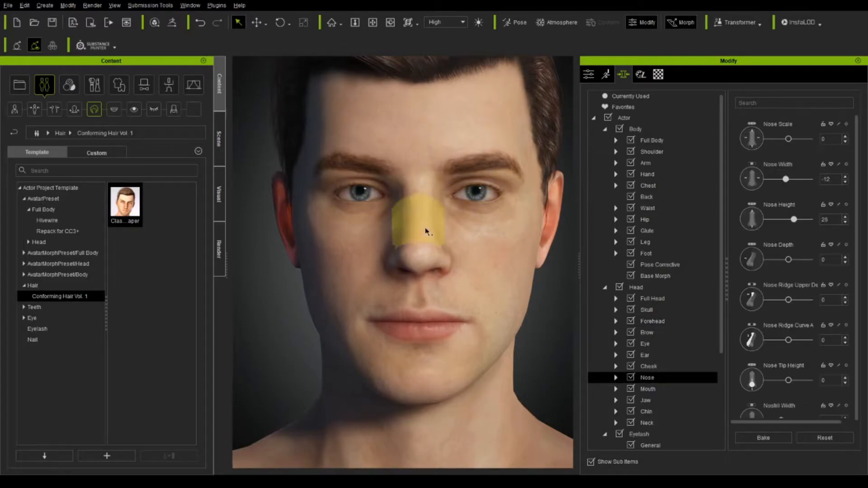
left_click_drag(425, 227, 418, 222)
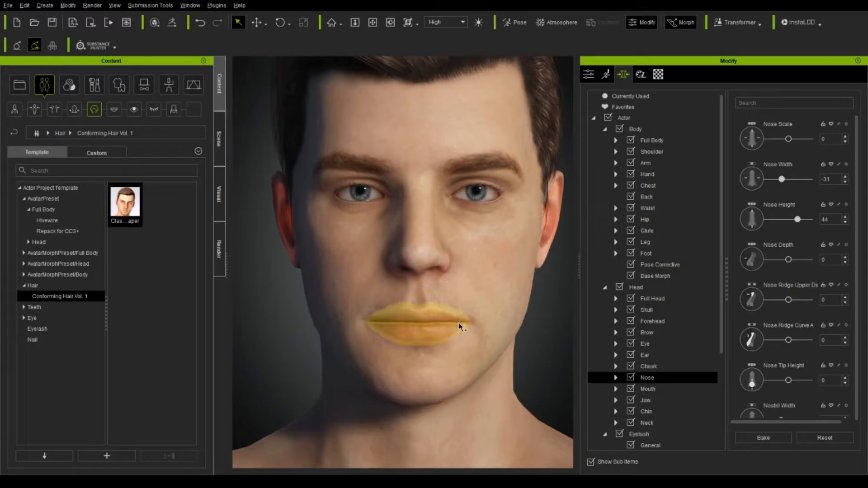
left_click_drag(420, 305, 420, 335)
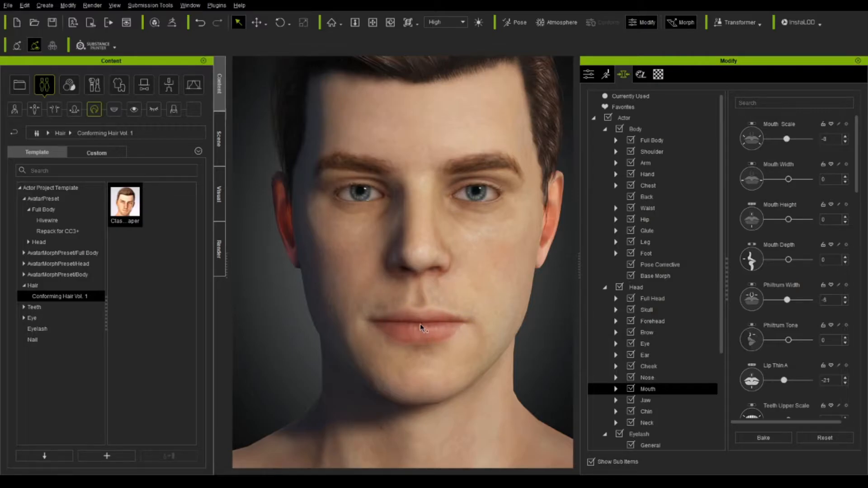
left_click_drag(422, 332, 422, 338)
Sculpt the torso directly on the body, narrowing the chest to a Chest Width of -44
scroll(423, 338, "down", 5)
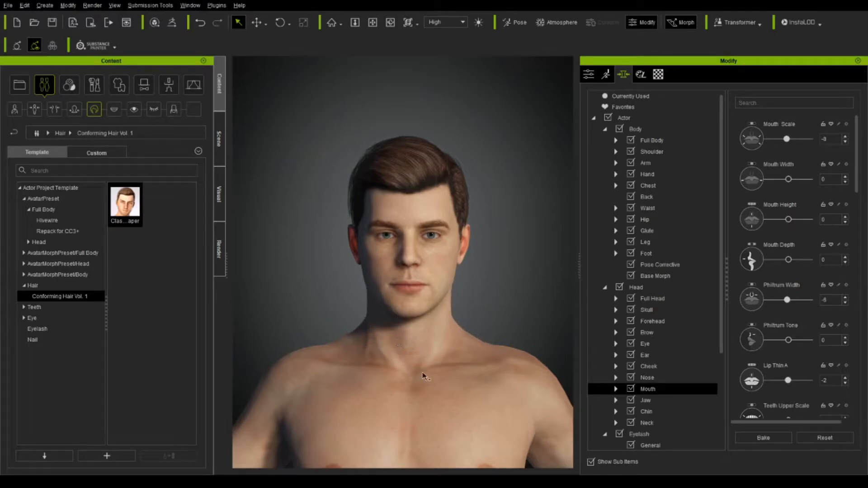
scroll(420, 369, "down", 3)
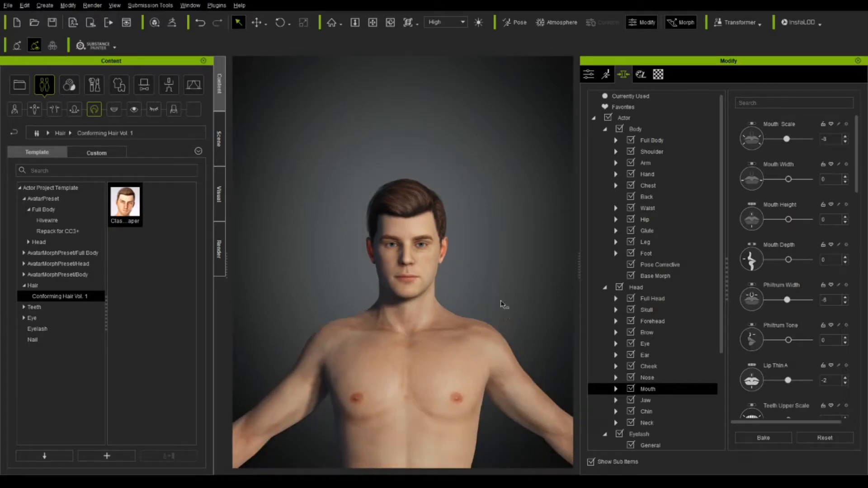
left_click(372, 22)
left_click_drag(481, 252, 471, 84)
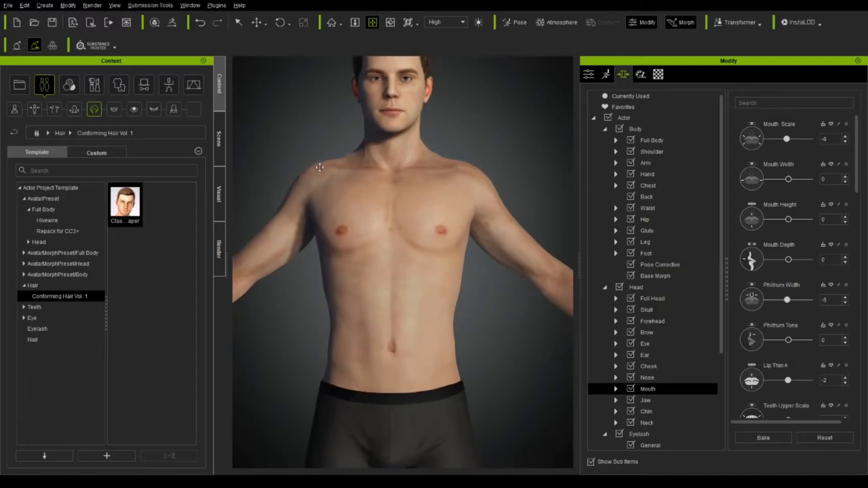
left_click(238, 23)
left_click(337, 382)
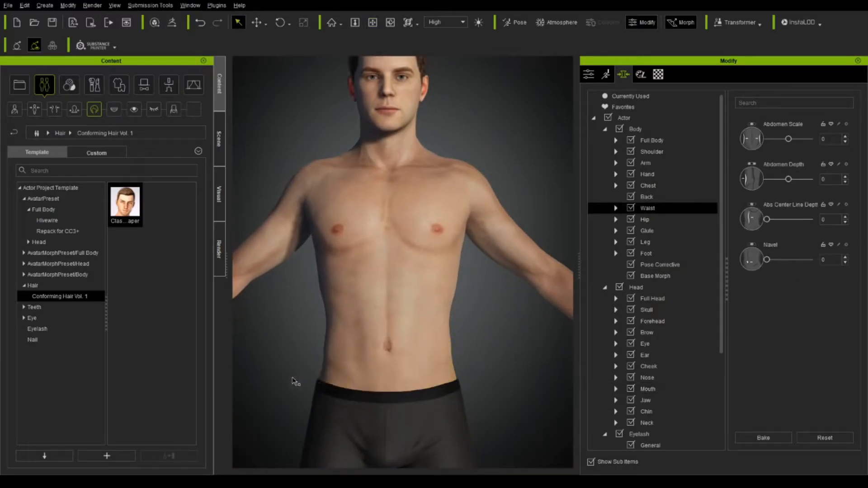
left_click_drag(347, 377, 339, 345)
left_click_drag(315, 261, 297, 270)
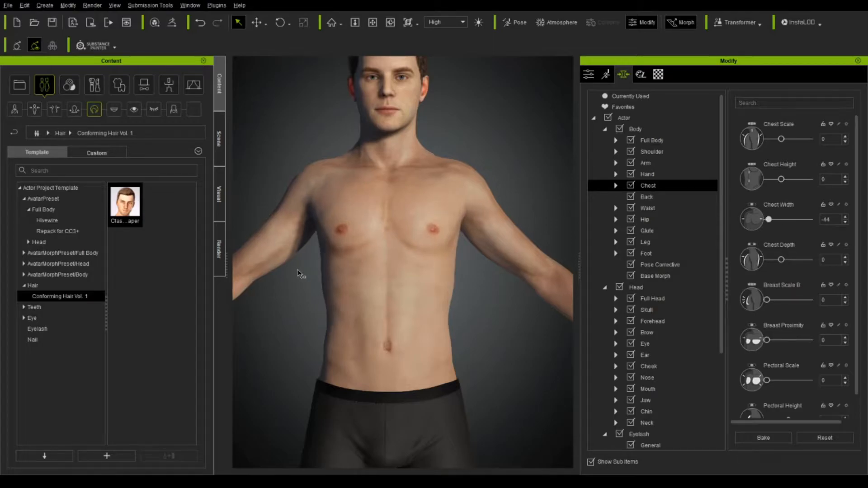
Sculpt the legs directly on the body to a Thigh Length of -17 and a Thigh Scale of -33
scroll(420, 302, "down", 3)
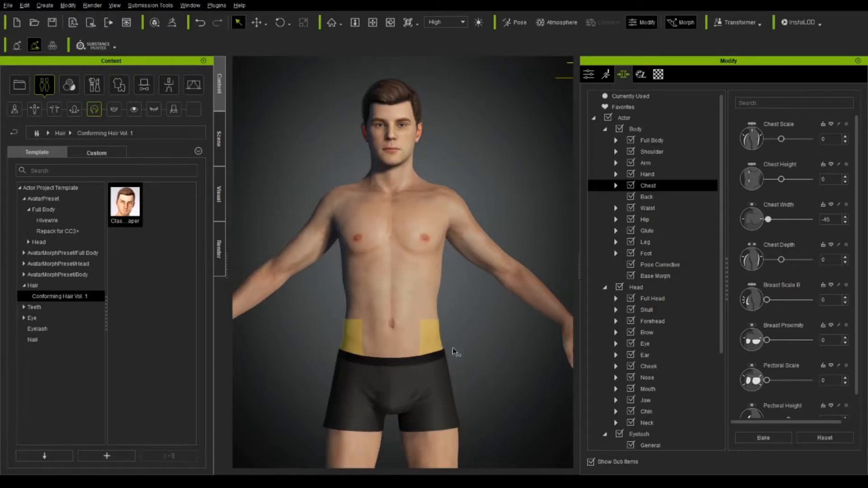
left_click(372, 22)
left_click_drag(468, 350, 459, 248)
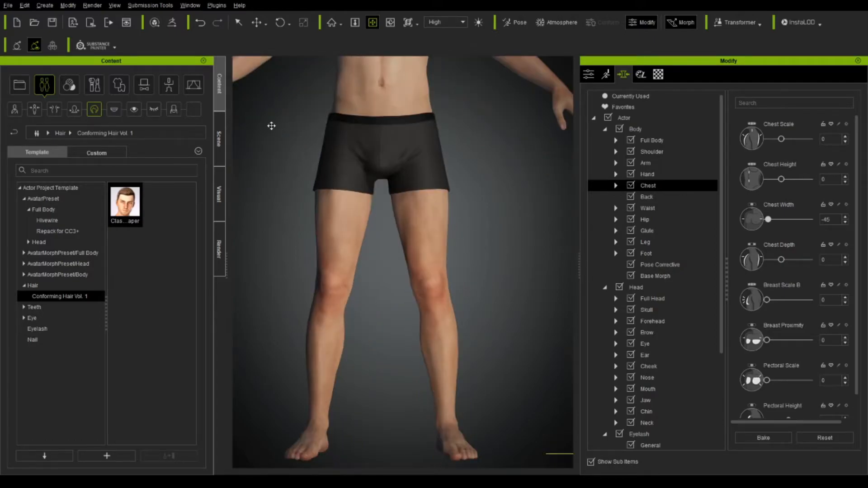
left_click(238, 23)
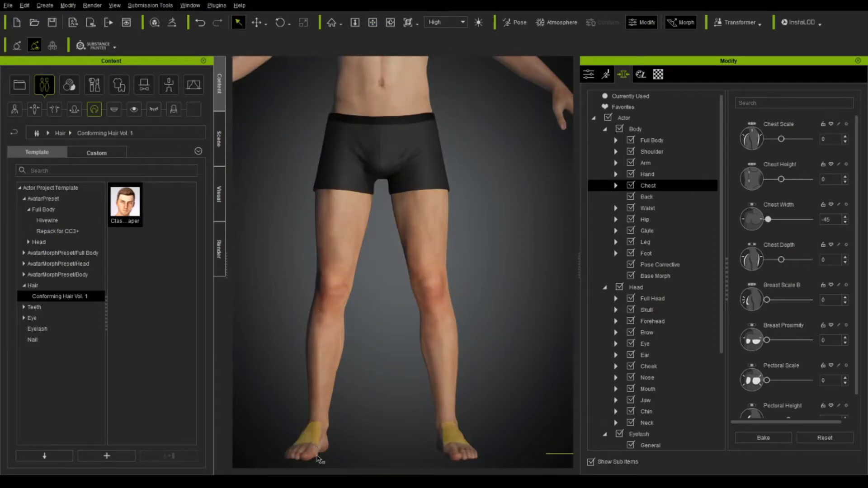
left_click(338, 241)
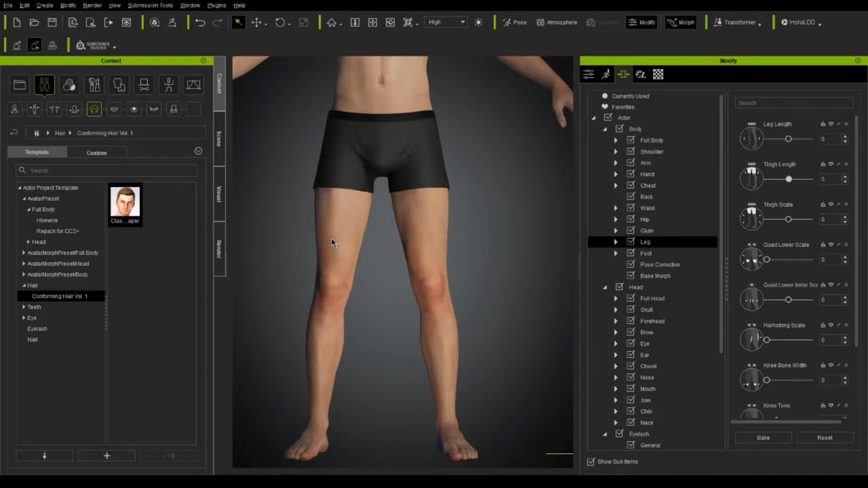
left_click_drag(342, 236, 334, 252)
scroll(376, 306, "down", 2)
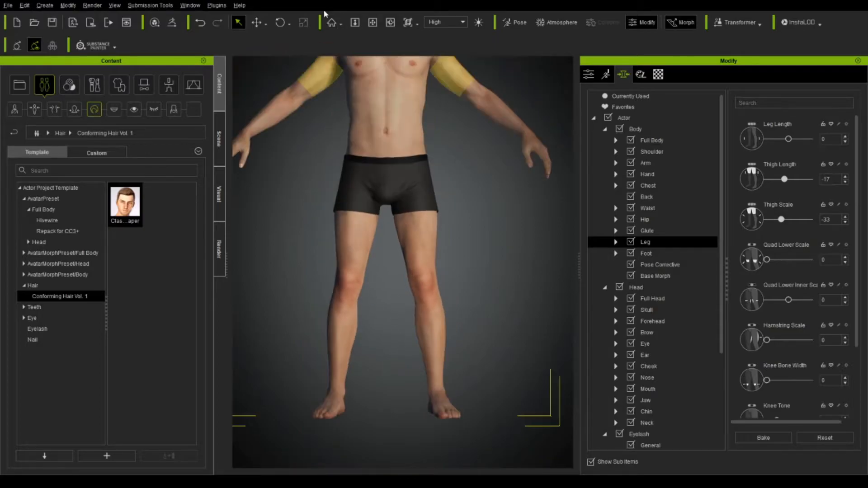
Replace the avatar's eyes with the Eyes_09 preset from the Eye templates
left_click(373, 23)
left_click_drag(494, 188, 513, 265)
scroll(499, 257, "down", 2)
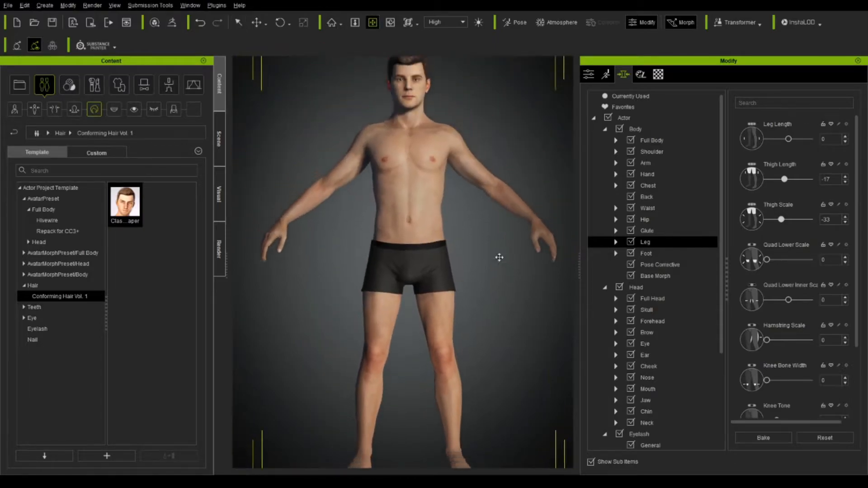
left_click_drag(460, 189, 402, 143)
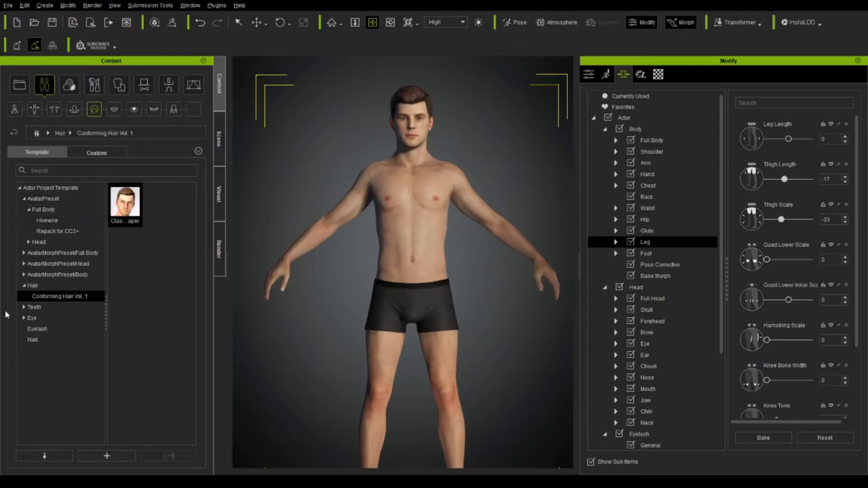
left_click(51, 318)
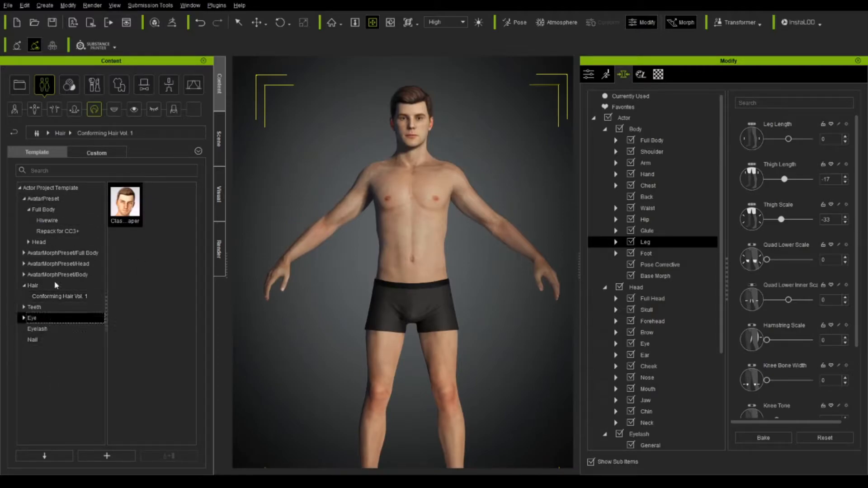
scroll(447, 113, "up", 3)
left_click_drag(463, 84, 453, 220)
scroll(452, 220, "up", 3)
scroll(503, 261, "up", 5)
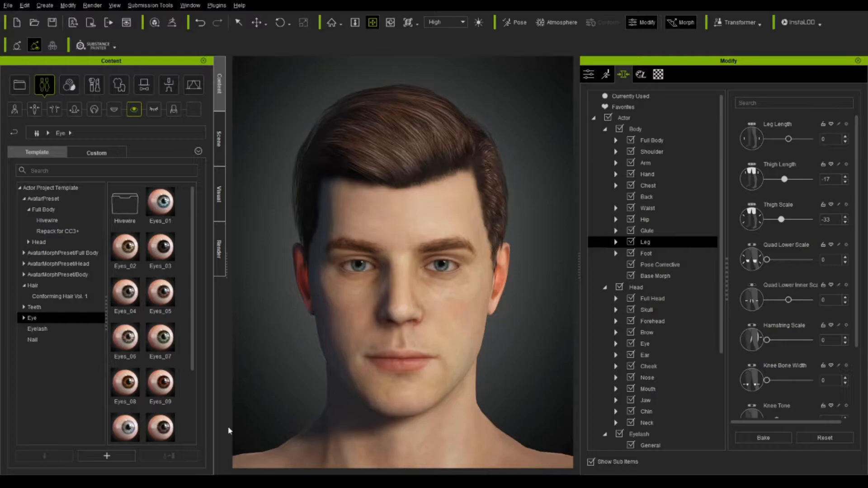
scroll(167, 362, "down", 3)
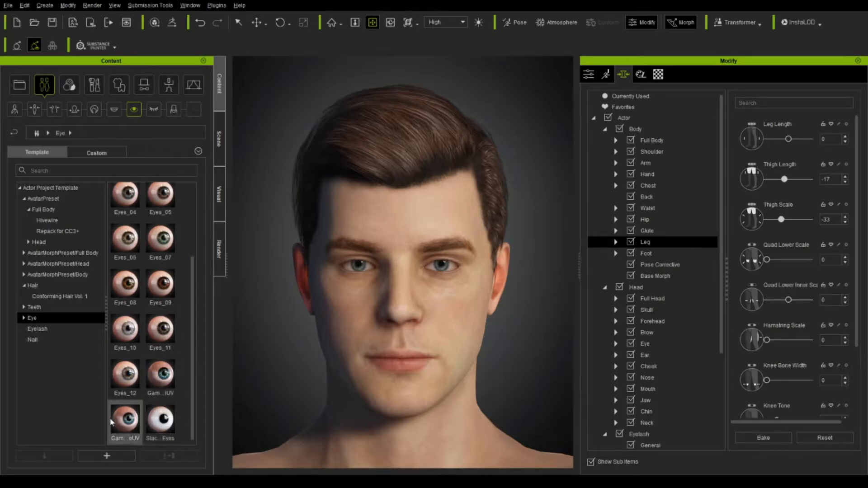
left_click(162, 288)
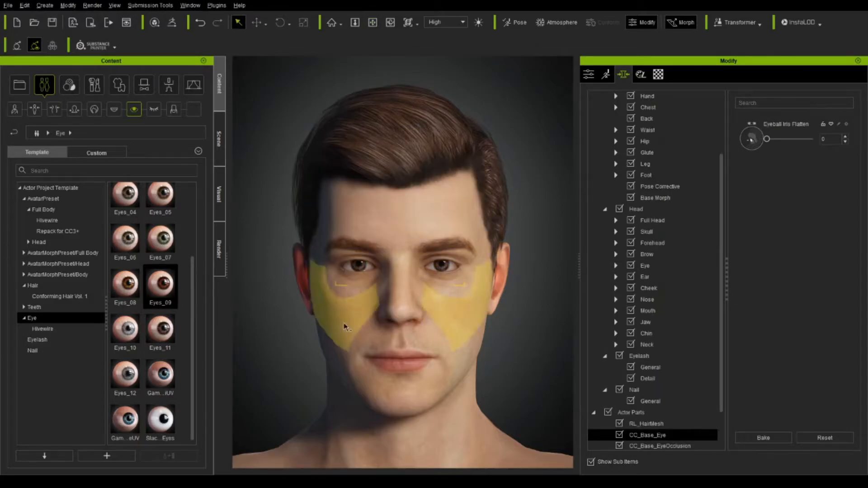
Examine the avatar's overall look and proportions from head to legs
scroll(501, 342, "down", 5)
left_click(512, 335)
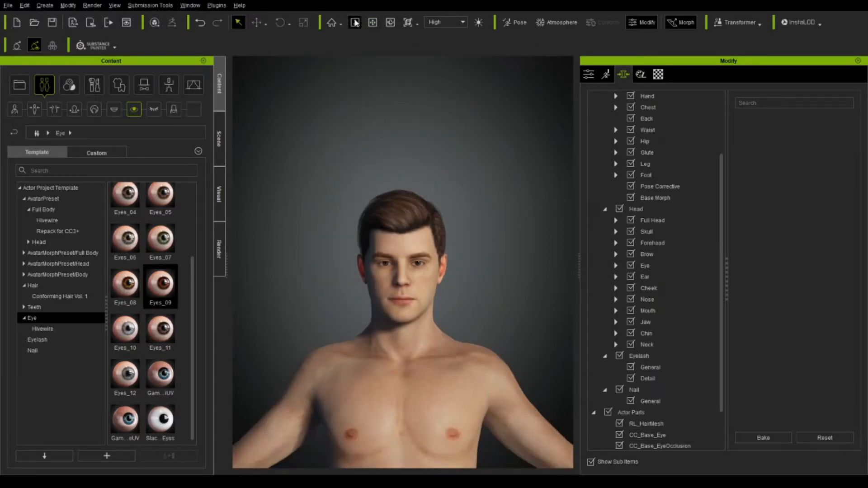
left_click(372, 22)
left_click_drag(506, 260, 497, 194)
scroll(497, 193, "down", 2)
left_click_drag(523, 276, 487, 100)
scroll(473, 270, "down", 2)
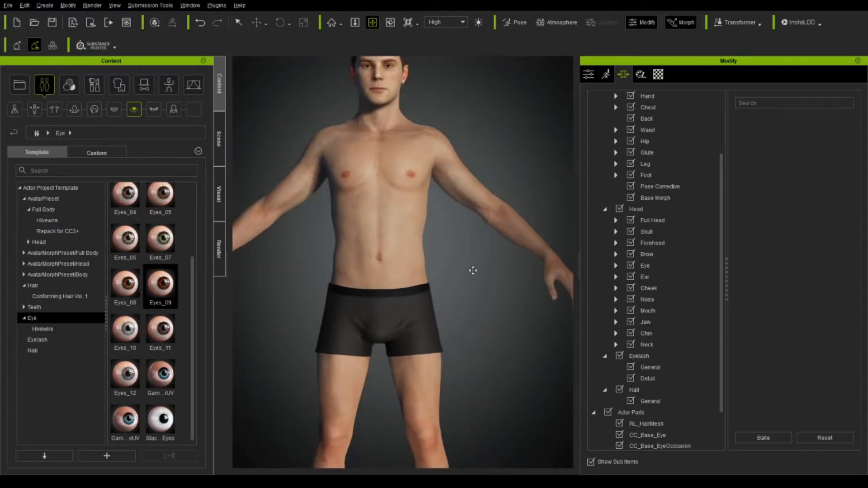
scroll(473, 270, "down", 2)
mouse_move(326, 96)
left_mouse_down()
mouse_move(367, 168)
mouse_move(319, 110)
left_mouse_up()
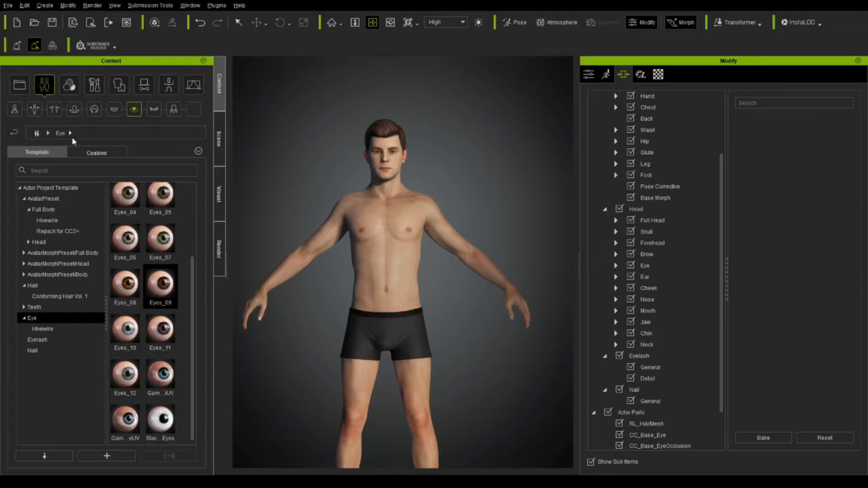
Browse the skin templates through the Normal and Special overall skins, Full Skin and Skin Base
left_click(75, 89)
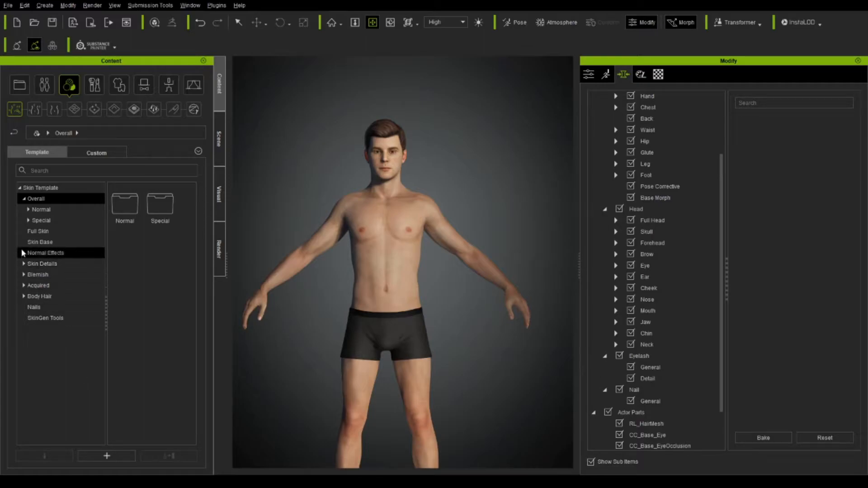
double_click(126, 220)
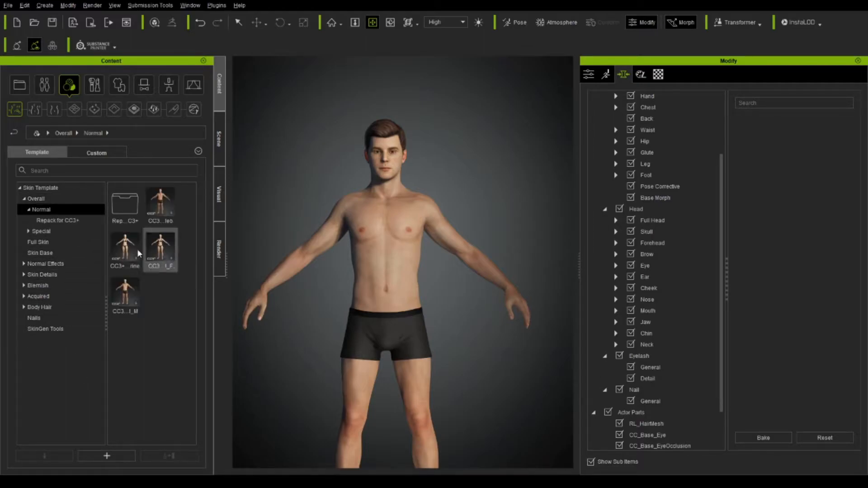
left_click(44, 231)
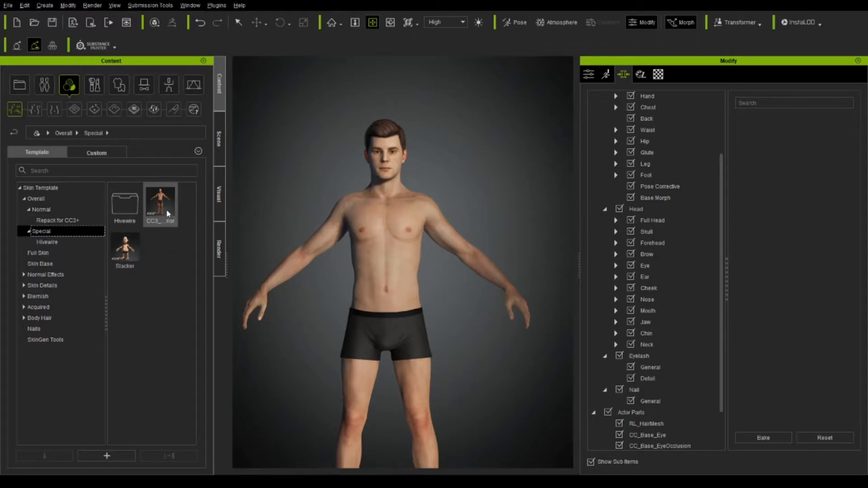
left_click(53, 254)
left_click(53, 265)
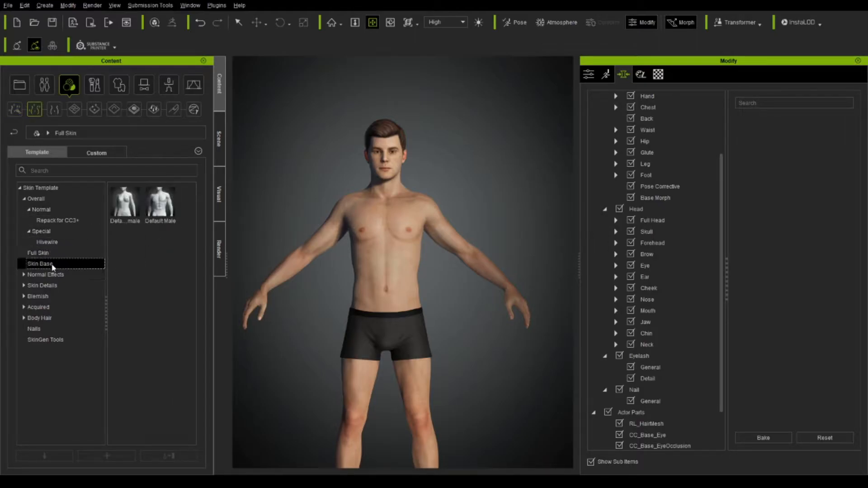
Apply the rough noise pattern from the 3_Noise folder of Normal Effects to the avatar's torso skin
left_click(54, 275)
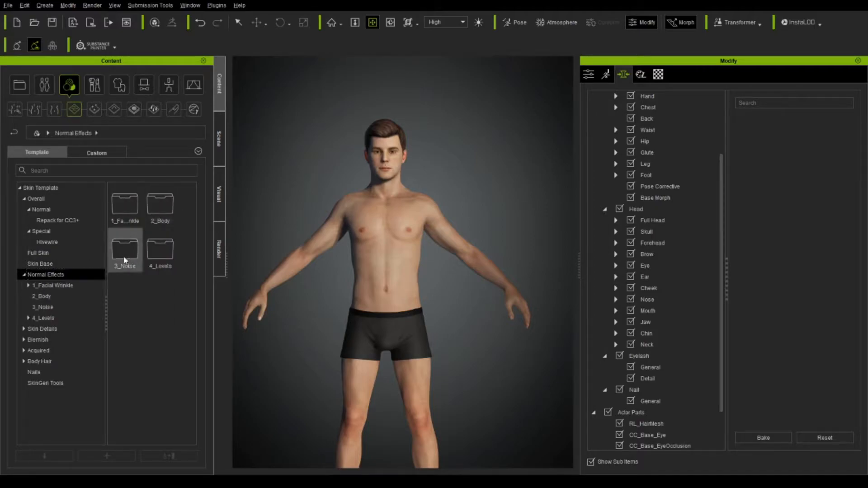
double_click(125, 255)
scroll(290, 189, "up", 10)
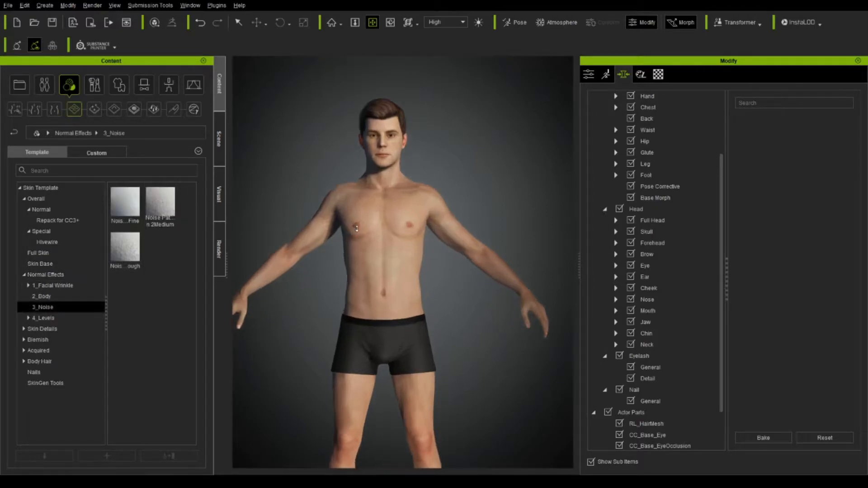
middle_click_drag(264, 73, 340, 159)
left_click_drag(133, 250, 361, 337)
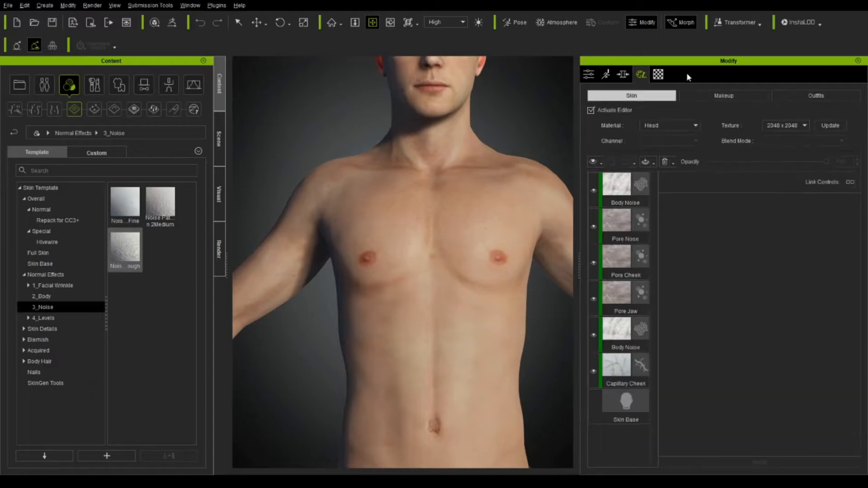
Inspect the chest skin texture up close and deactivate the skin editor
left_click_drag(433, 230, 426, 253)
scroll(426, 255, "up", 10)
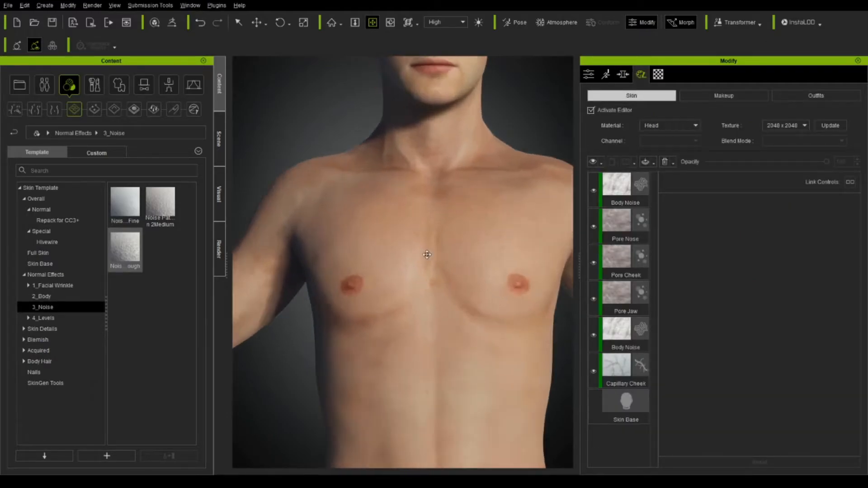
scroll(436, 273, "down", 10)
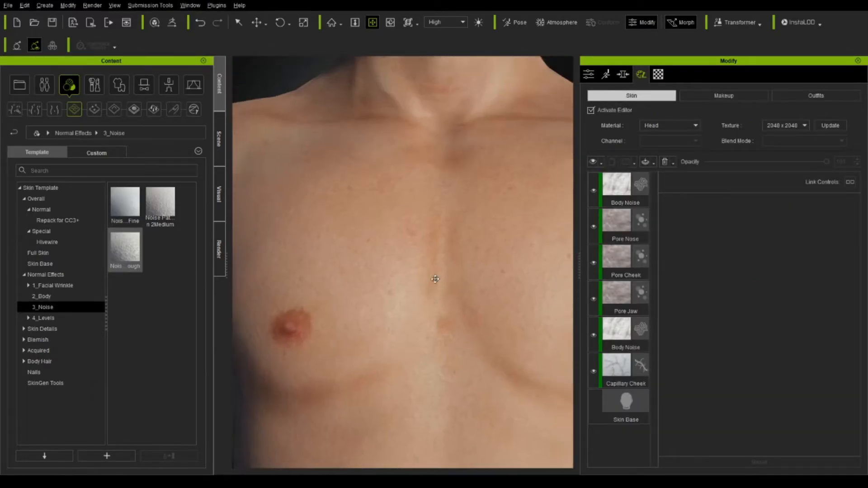
scroll(459, 198, "down", 10)
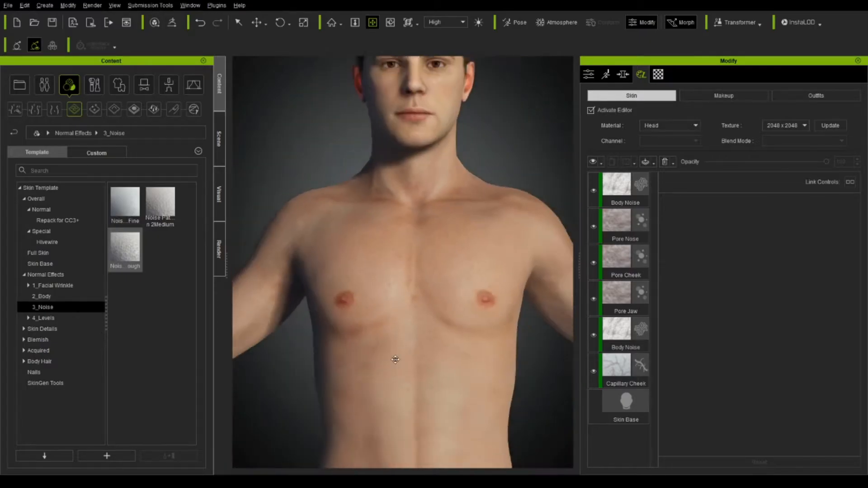
scroll(467, 297, "up", 5)
left_click_drag(471, 289, 414, 425)
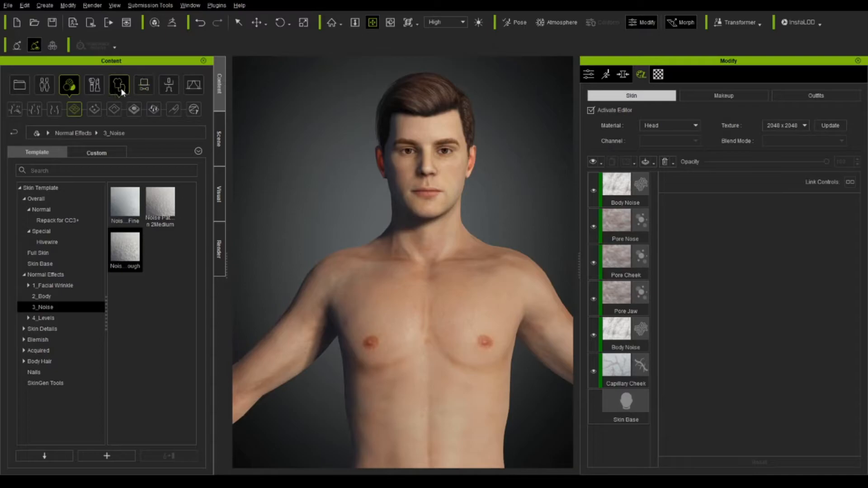
left_click(590, 110)
Browse the makeup templates for Full Makeup, Miscellaneous and Eyelash
left_click(87, 89)
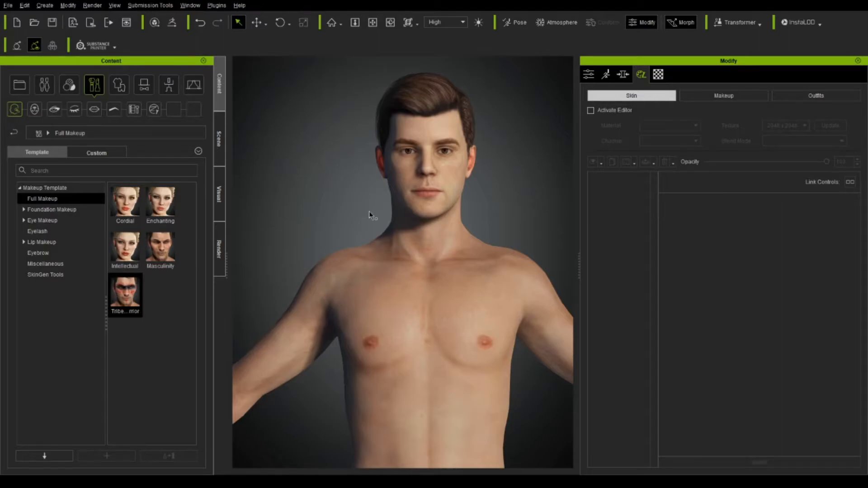
left_click(373, 22)
left_click_drag(345, 151, 323, 184)
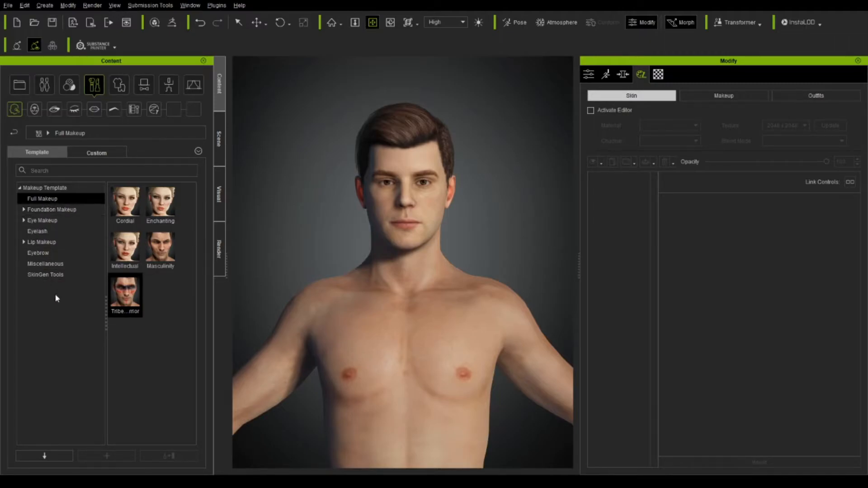
left_click(49, 265)
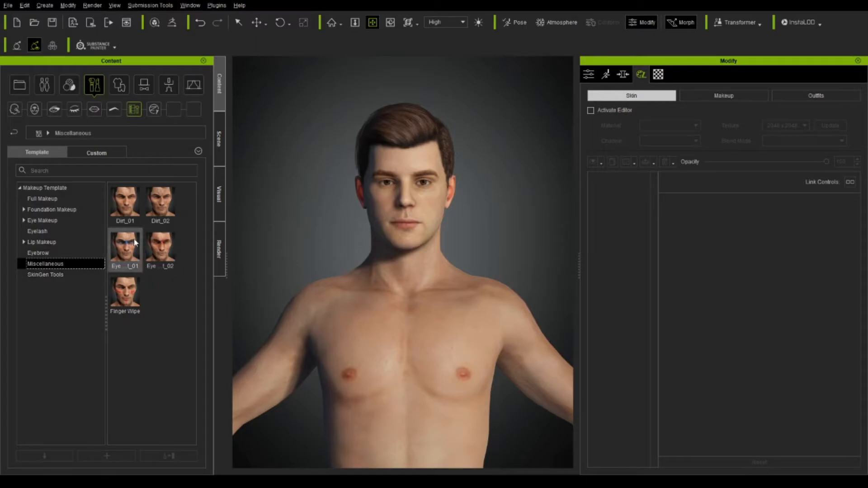
left_click(41, 231)
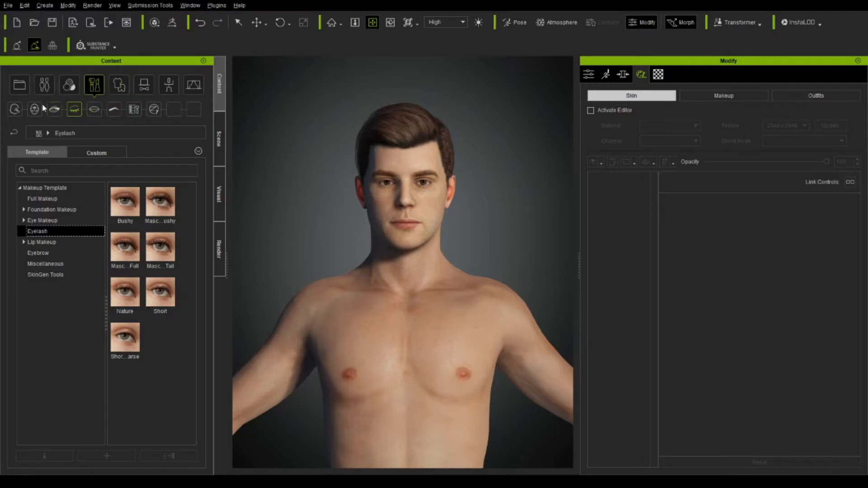
Bring up the Shirts category of the cloth templates with the avatar framed from head to legs
left_click(118, 85)
scroll(340, 188, "up", 4)
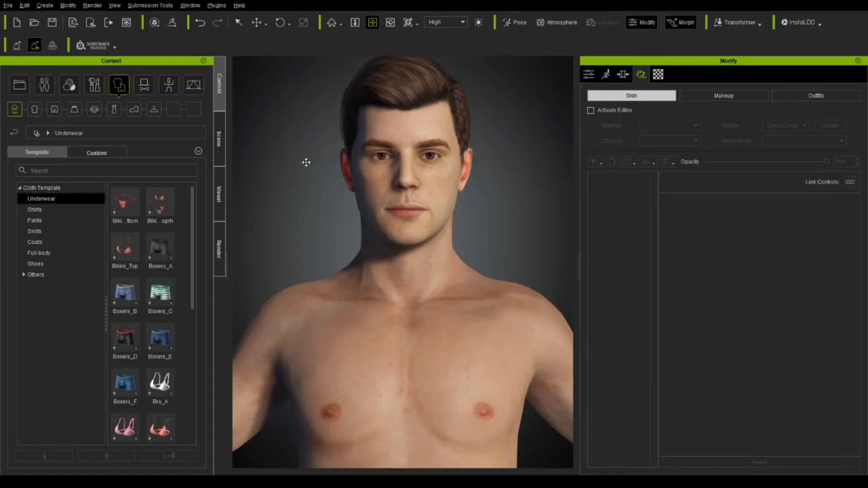
middle_click_drag(304, 161, 308, 202)
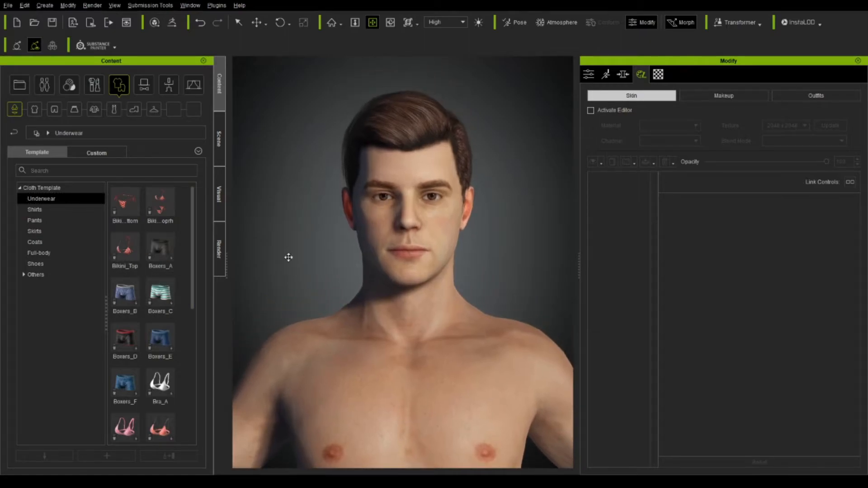
scroll(288, 257, "down", 3)
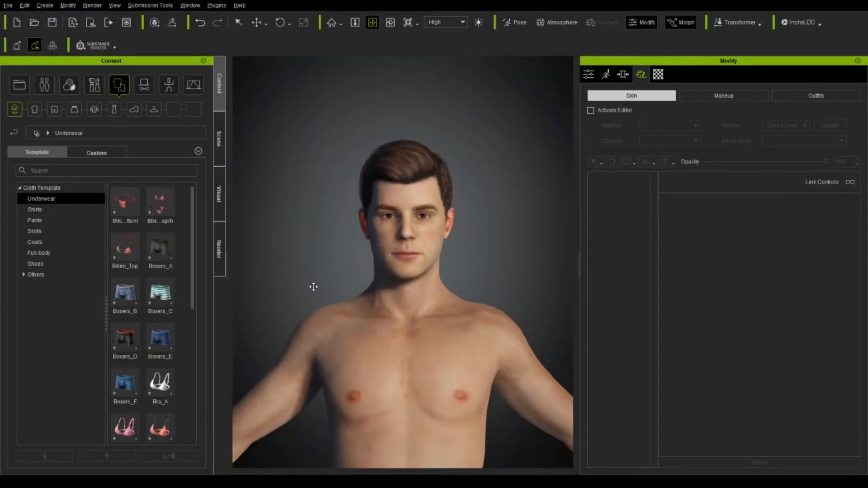
middle_click_drag(311, 286, 310, 196)
scroll(311, 205, "down", 3)
middle_click_drag(312, 256, 339, 262)
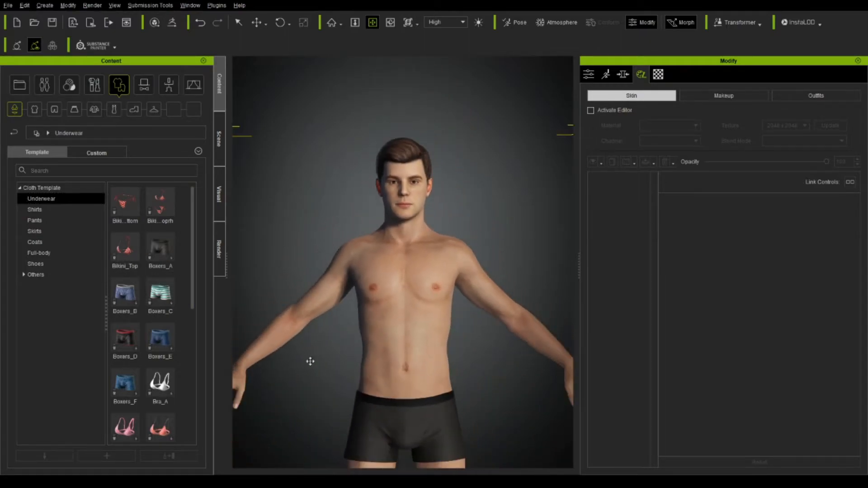
scroll(331, 374, "down", 2)
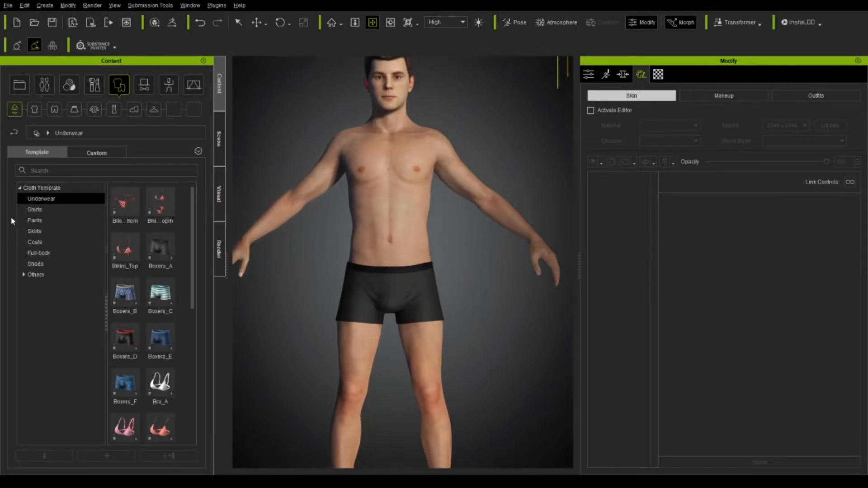
left_click(46, 209)
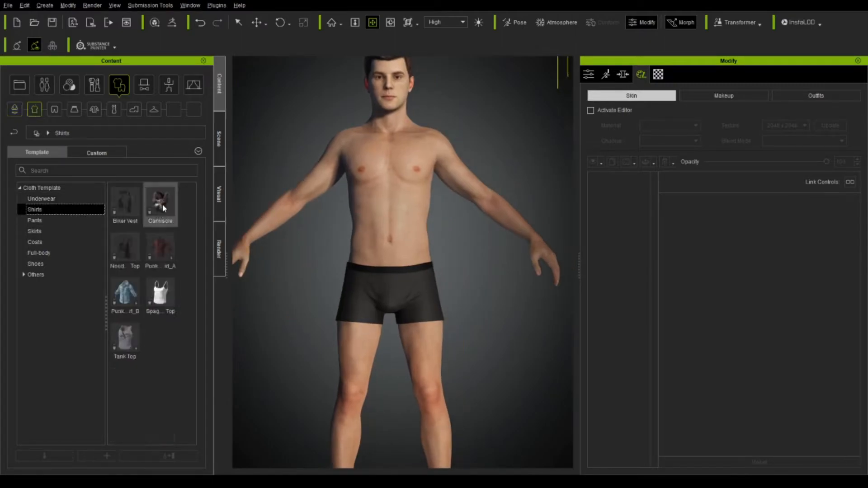
Try the blue denim Punk shirt on the avatar, and replace it with the red plaid Punk shirt
left_click(131, 290)
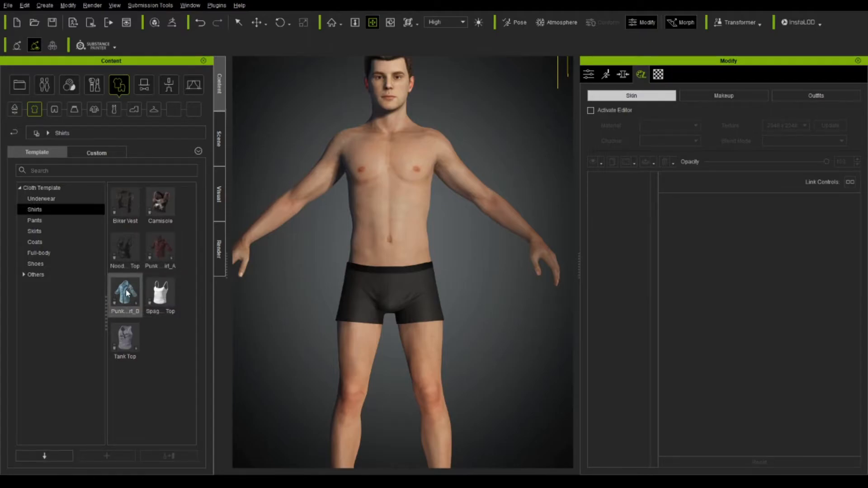
left_click(127, 293)
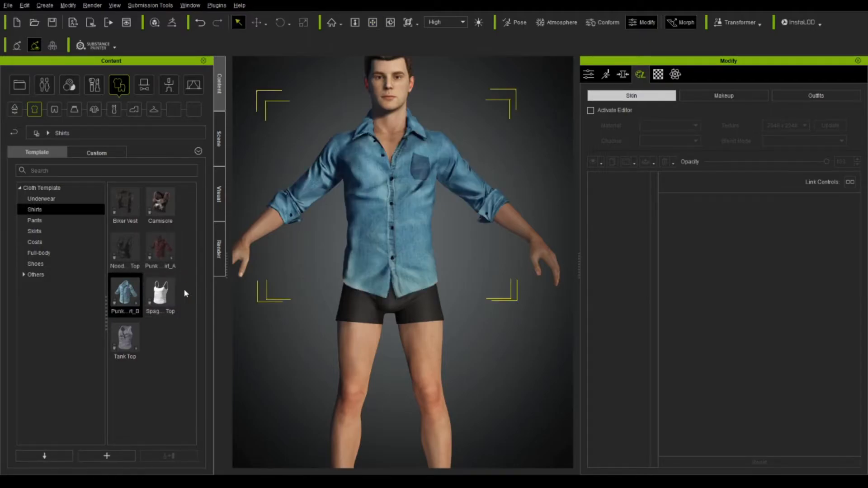
left_click(157, 249)
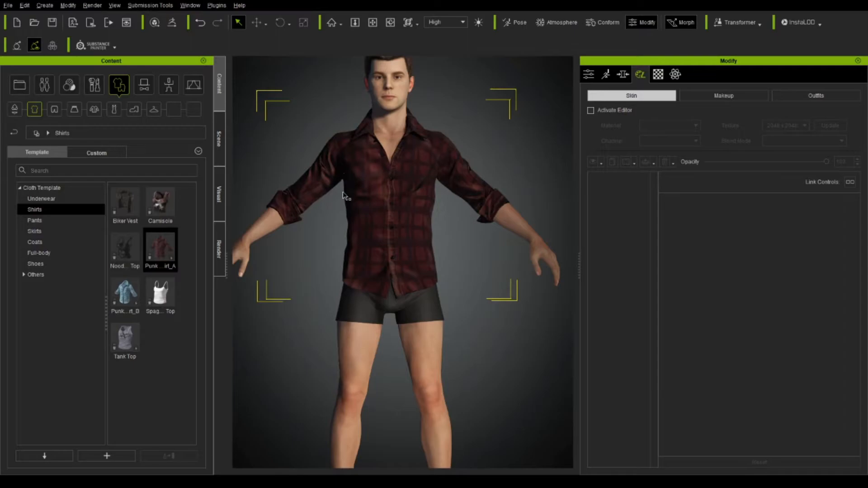
Dress the avatar in the Biker_Jeans from the Pants cloth templates
left_click(390, 23)
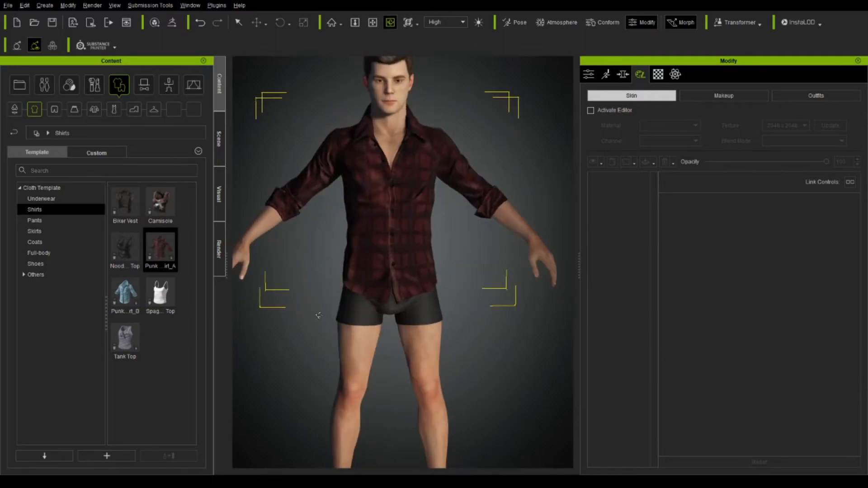
left_click(48, 221)
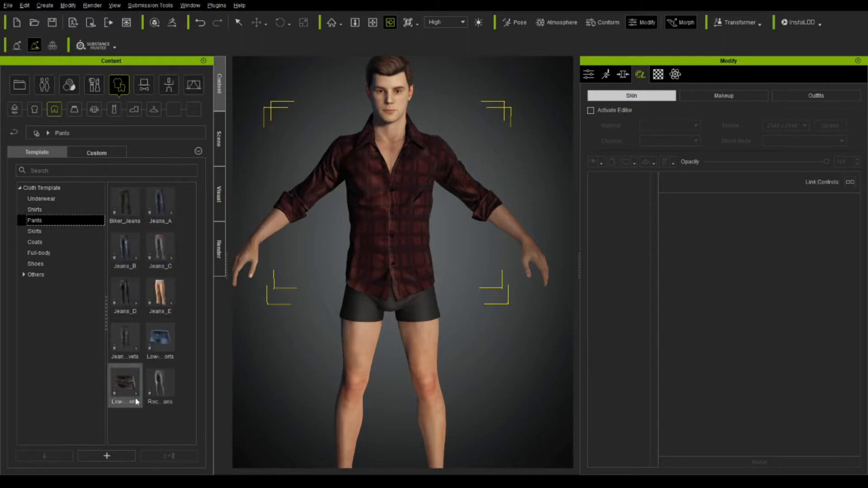
left_click(133, 199)
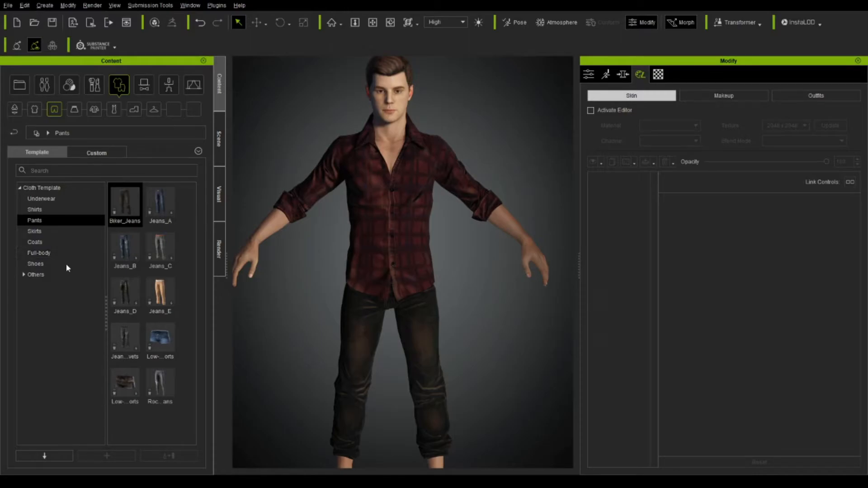
Put the Boots_A footwear from the Shoes templates on the avatar and check the outfit from the front and side
left_click(53, 266)
scroll(153, 242, "down", 1)
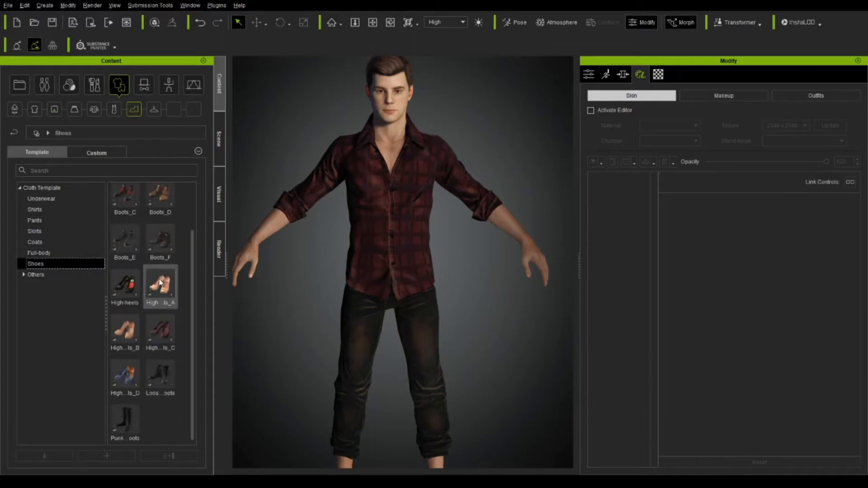
scroll(142, 210, "up", 1)
left_click(135, 206)
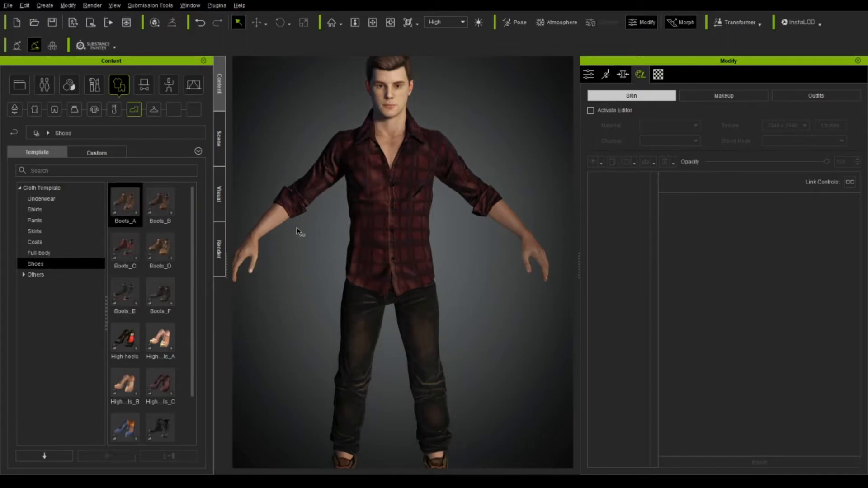
left_click(372, 22)
left_click_drag(318, 319, 320, 146)
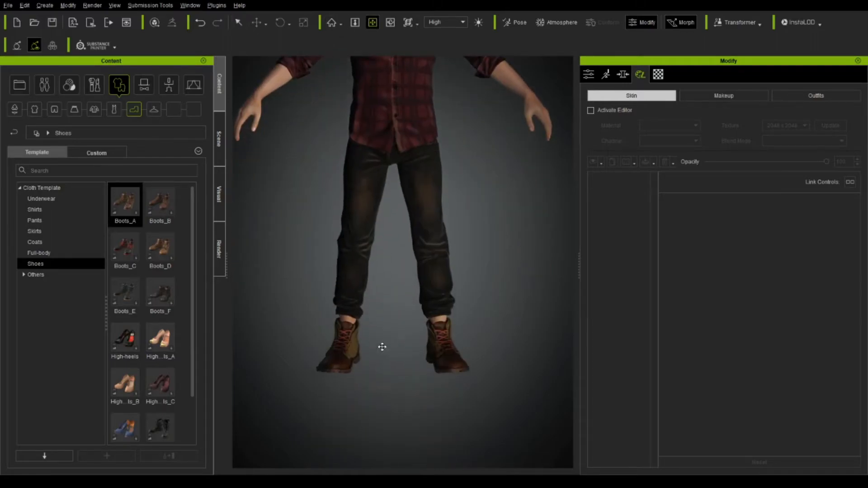
left_click_drag(364, 123, 372, 125)
left_click(390, 22)
left_click_drag(478, 201, 426, 224)
scroll(479, 180, "down", 3)
Add the Punk Belt from the Others cloth templates around the avatar's waist
left_click(24, 275)
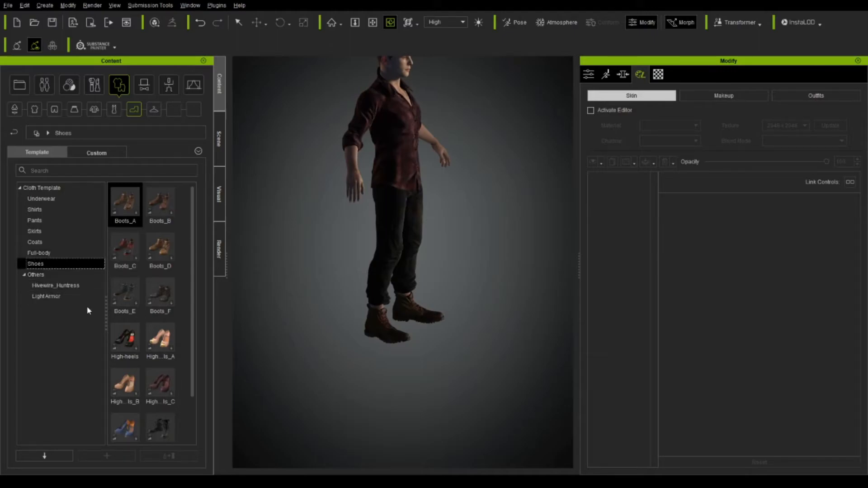
left_click(55, 266)
double_click(53, 273)
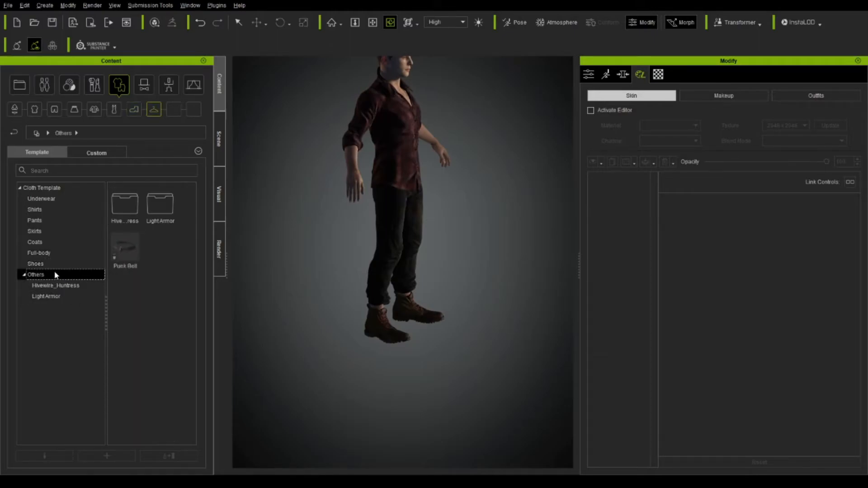
left_click_drag(126, 250, 368, 258)
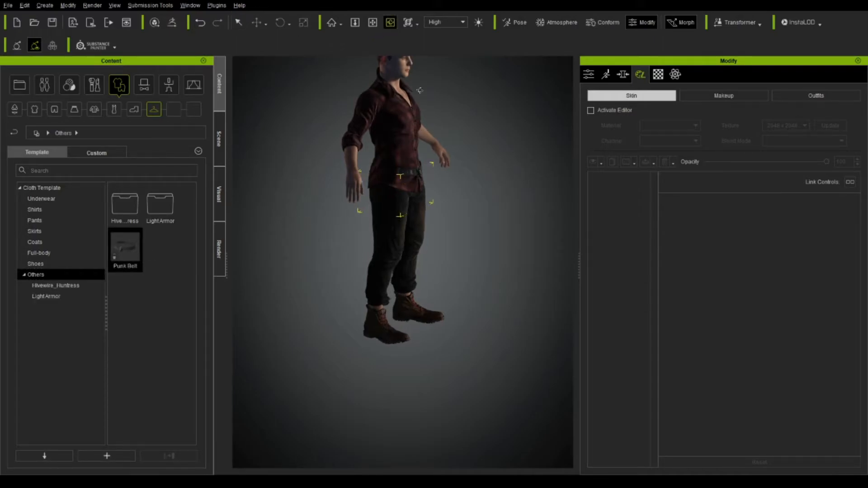
left_click(390, 23)
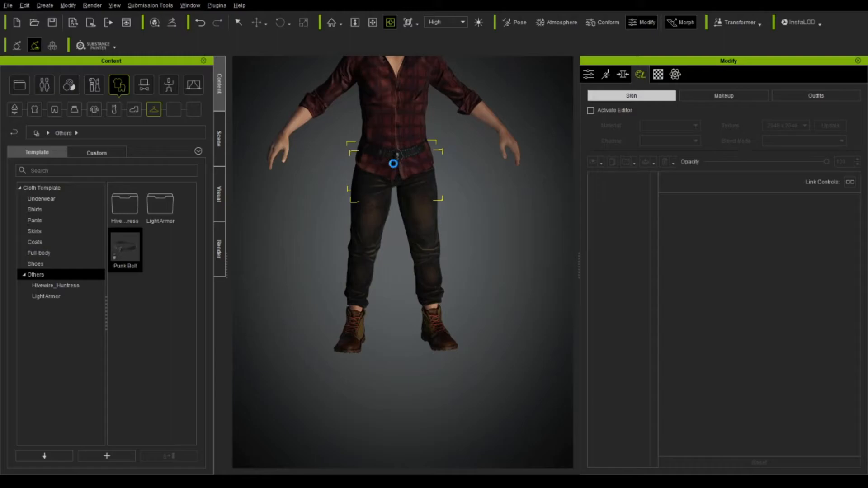
Remove the belt from the avatar's outfit
key("ctrl+z")
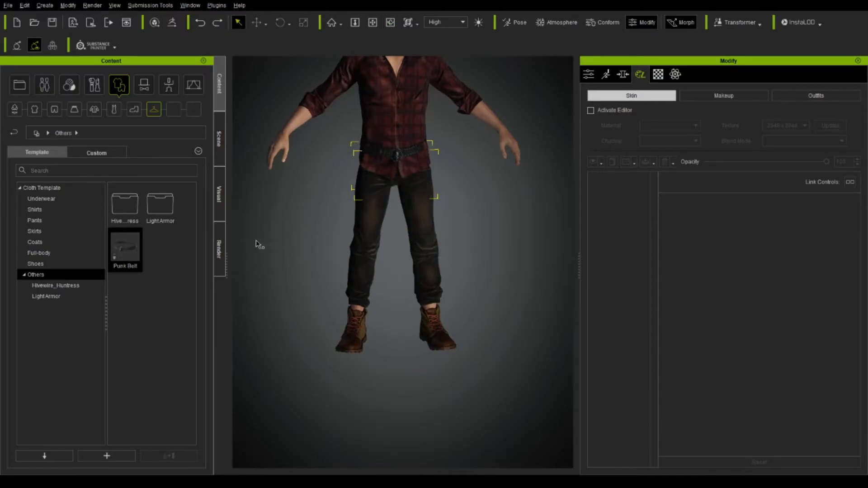
left_click(399, 157)
key("Delete")
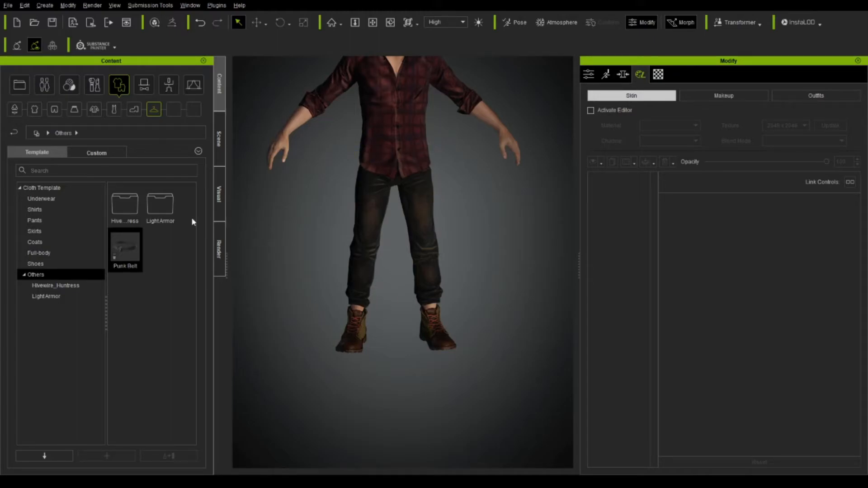
Browse the LightArmor and Hivewire_Huntress clothing sets and view the dressed avatar from head to boots
double_click(156, 206)
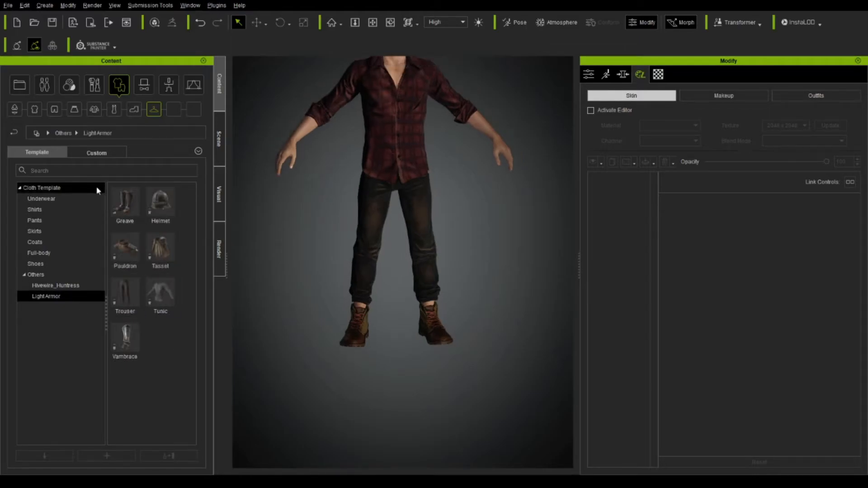
left_click(33, 286)
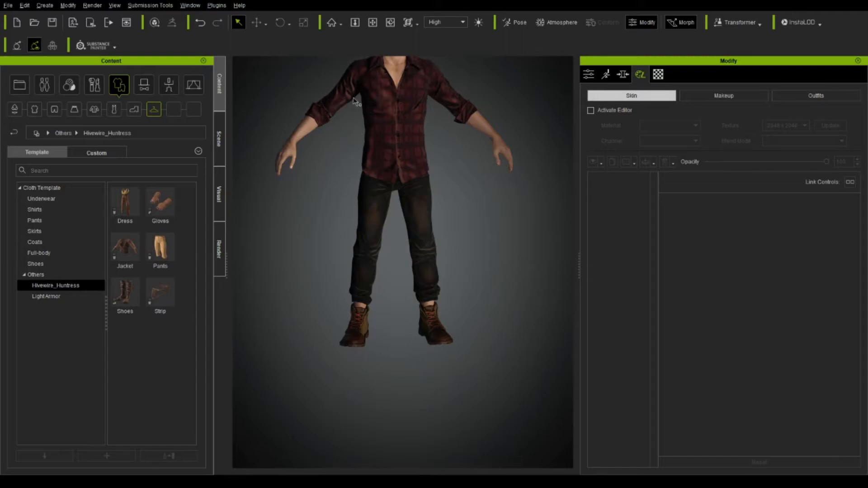
left_click(372, 27)
left_click_drag(354, 150, 333, 232)
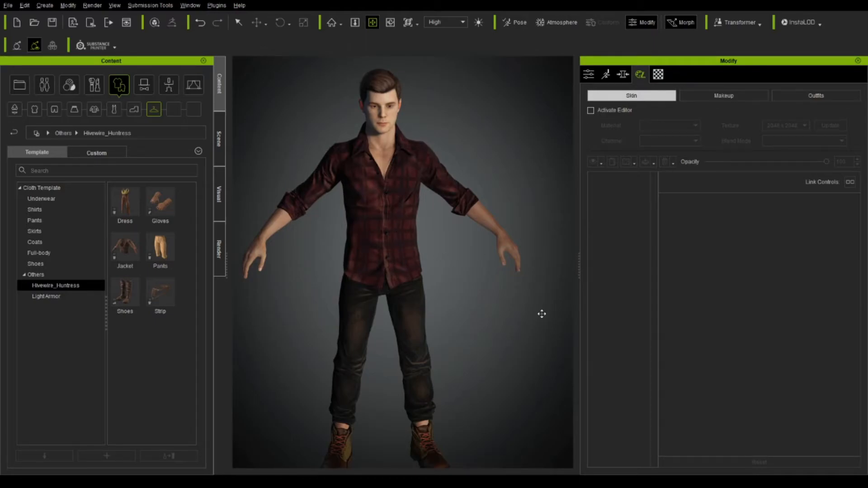
left_click_drag(300, 391, 391, 405)
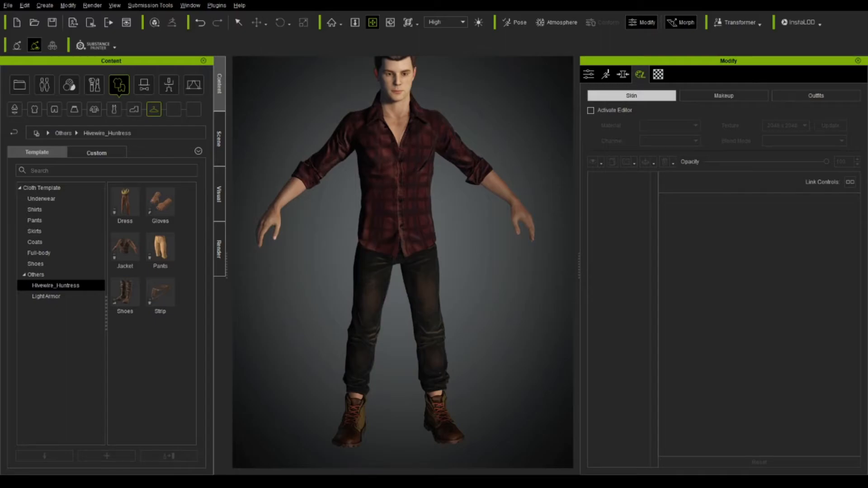
left_click_drag(300, 97, 311, 130)
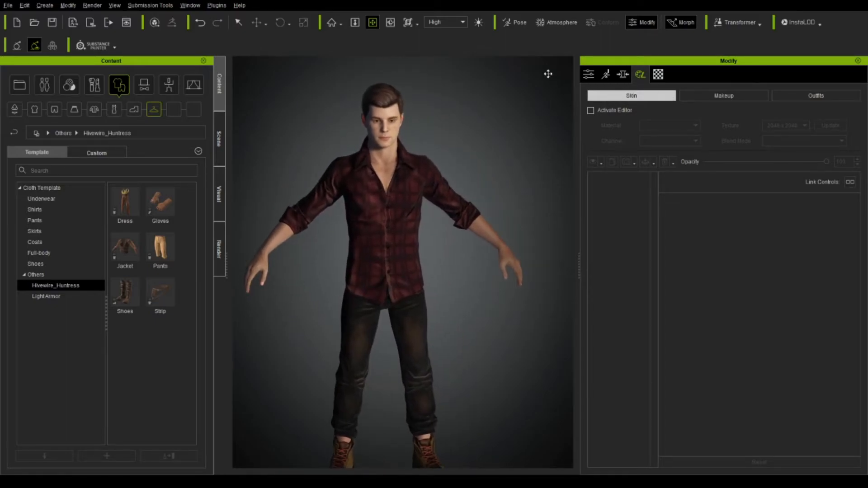
Convert the dressed avatar to a game base character
left_click(588, 75)
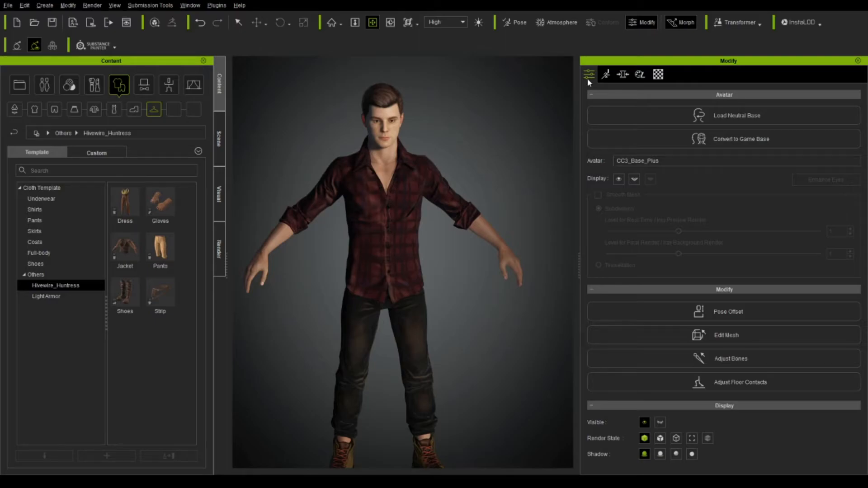
left_click(631, 141)
left_click(432, 465)
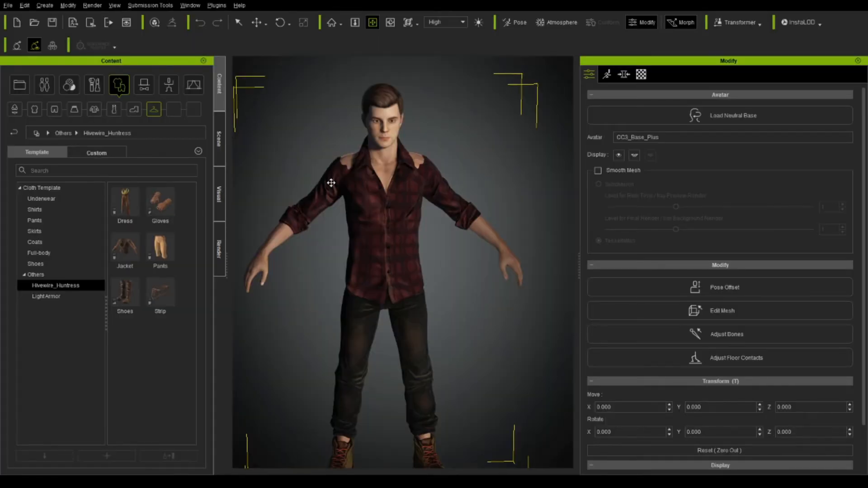
Examine how the shirt fits around the shoulders of the converted avatar up close
scroll(344, 176, "up", 2)
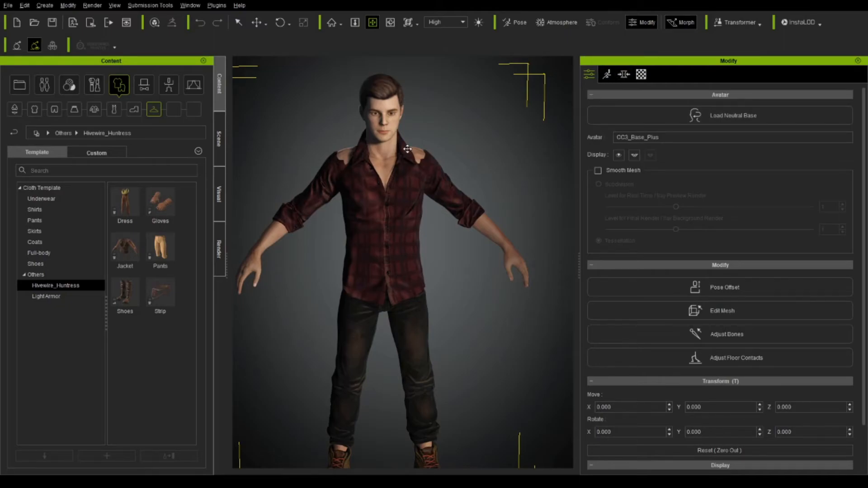
right_click_drag(329, 135, 854, 253)
right_click_drag(356, 158, 166, 222)
mouse_move(469, 212)
right_mouse_down()
mouse_move(360, 244)
mouse_move(350, 236)
mouse_move(551, 237)
mouse_move(694, 252)
mouse_move(484, 207)
right_mouse_up()
scroll(467, 194, "up", 2)
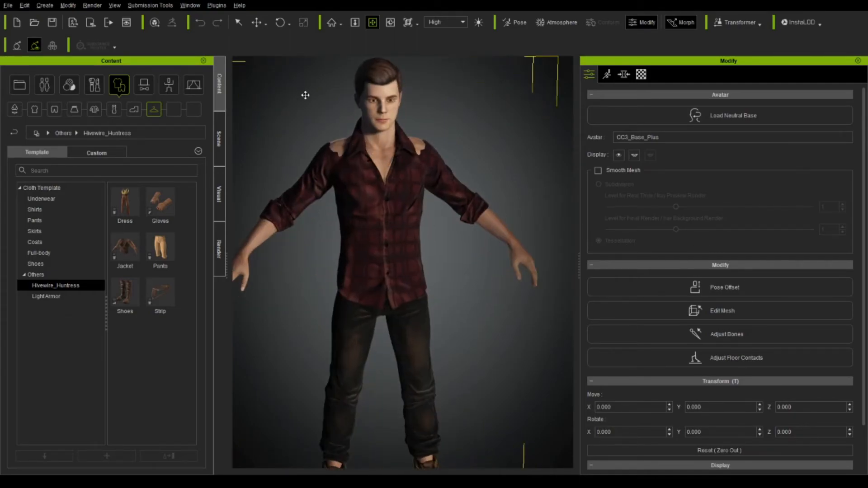
middle_click_drag(305, 94, 333, 135)
scroll(343, 145, "up", 4)
middle_click_drag(360, 162, 291, 257)
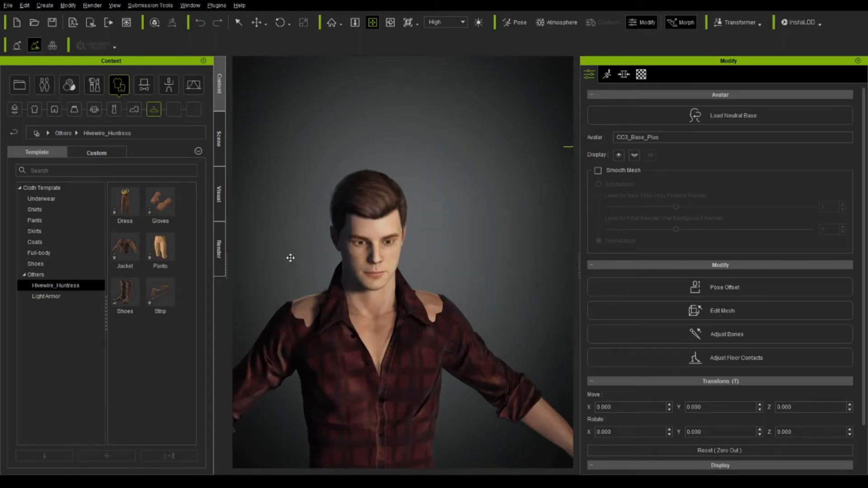
right_click_drag(290, 255, 326, 109)
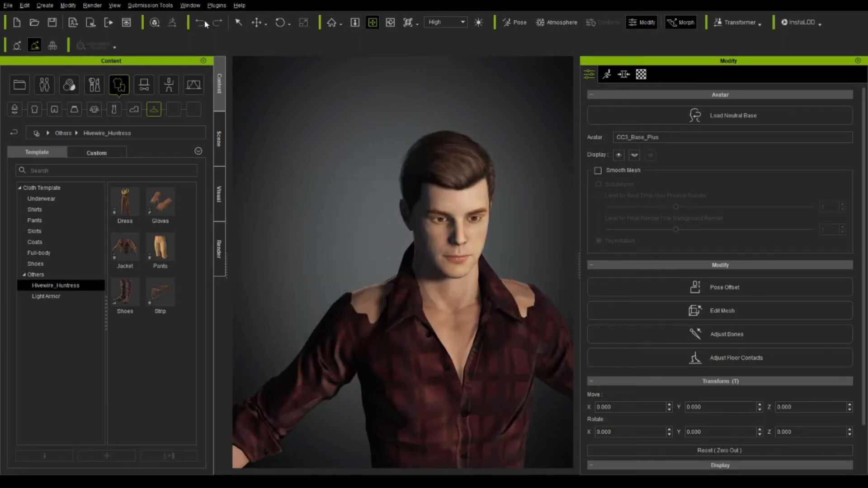
Select the plaid shirt and open it in Edit Mesh vertex mode, close up on the shoulder and collar
left_click(238, 22)
left_click(391, 357)
right_click_drag(367, 311, 495, 316)
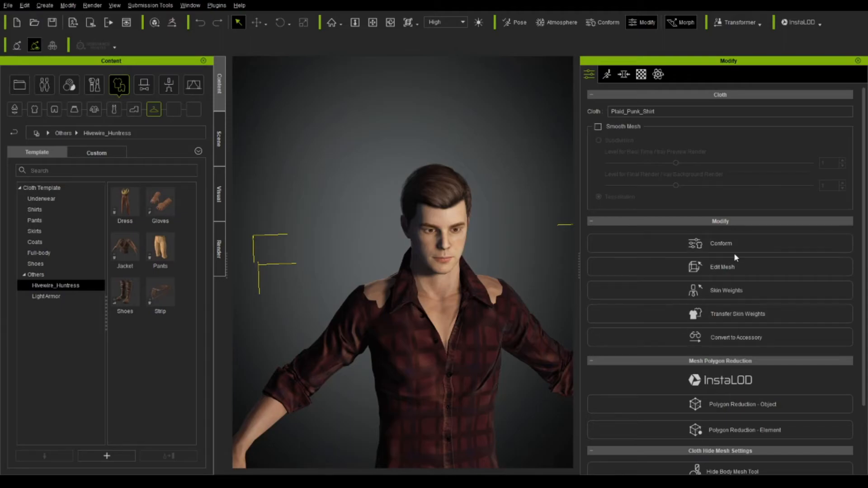
left_click(736, 267)
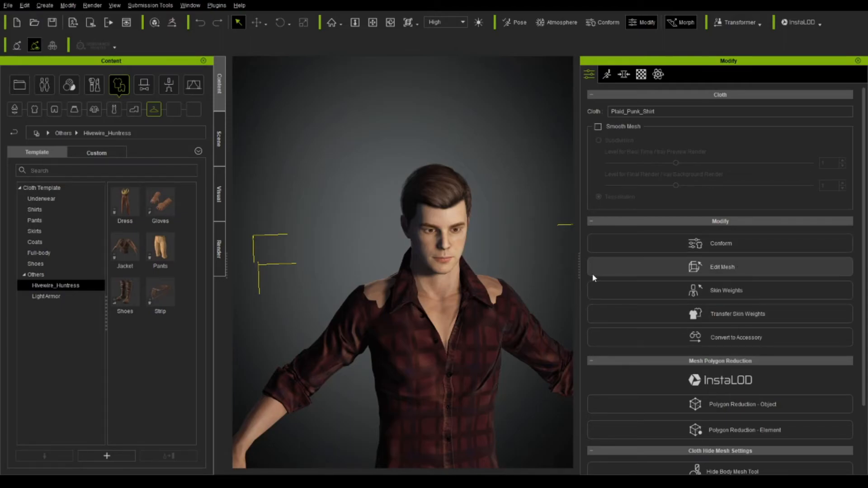
left_click(378, 277)
scroll(383, 292, "up", 8)
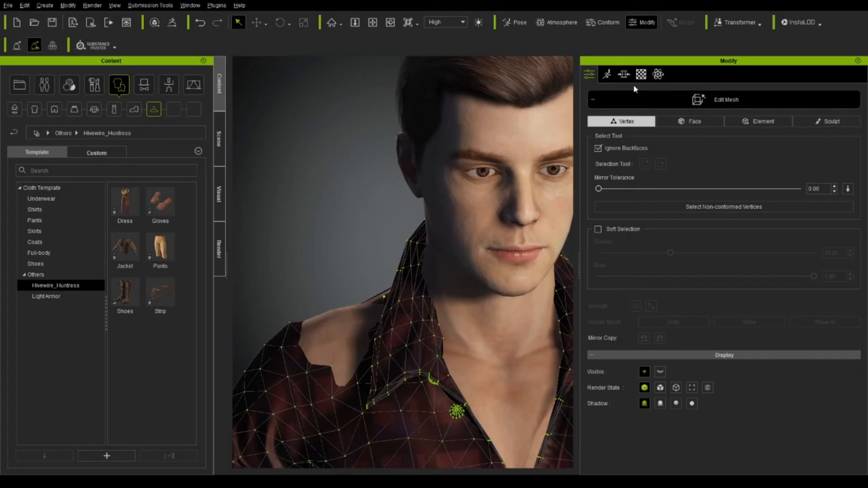
Sculpt the plaid shirt outward over the skin poking through at the front and back of the character's right shoulder
left_click(824, 125)
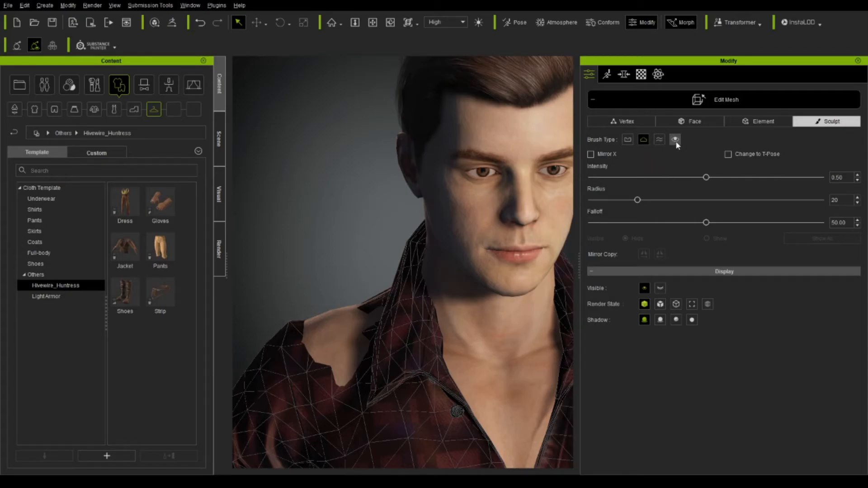
mouse_move(349, 319)
left_mouse_down()
mouse_move(352, 344)
mouse_move(337, 303)
mouse_move(305, 342)
mouse_move(333, 331)
mouse_move(314, 329)
mouse_move(343, 359)
mouse_move(326, 359)
mouse_move(344, 354)
mouse_move(348, 318)
mouse_move(326, 311)
mouse_move(345, 328)
mouse_move(357, 318)
mouse_move(341, 333)
mouse_move(381, 316)
mouse_move(332, 318)
left_mouse_up()
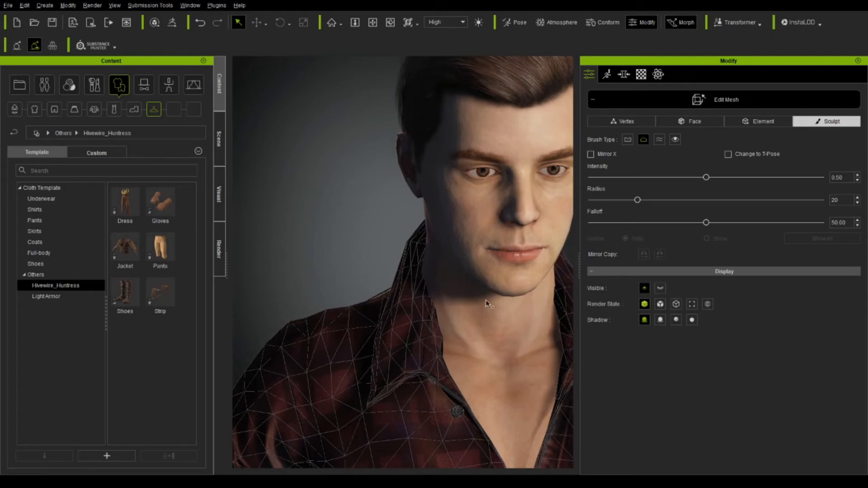
left_click(391, 25)
left_click_drag(276, 357, 445, 388)
left_click_drag(347, 131, 376, 132)
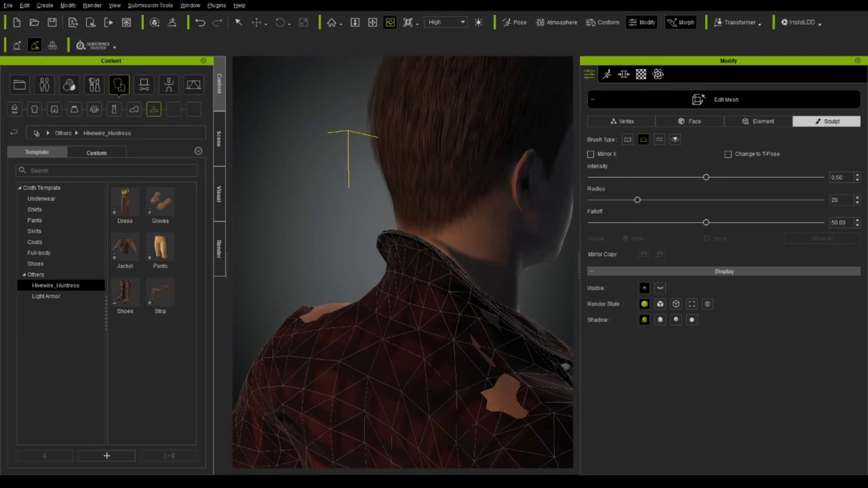
left_click(238, 23)
mouse_move(508, 408)
left_mouse_down()
mouse_move(500, 392)
mouse_move(513, 382)
mouse_move(480, 345)
mouse_move(497, 316)
left_mouse_up()
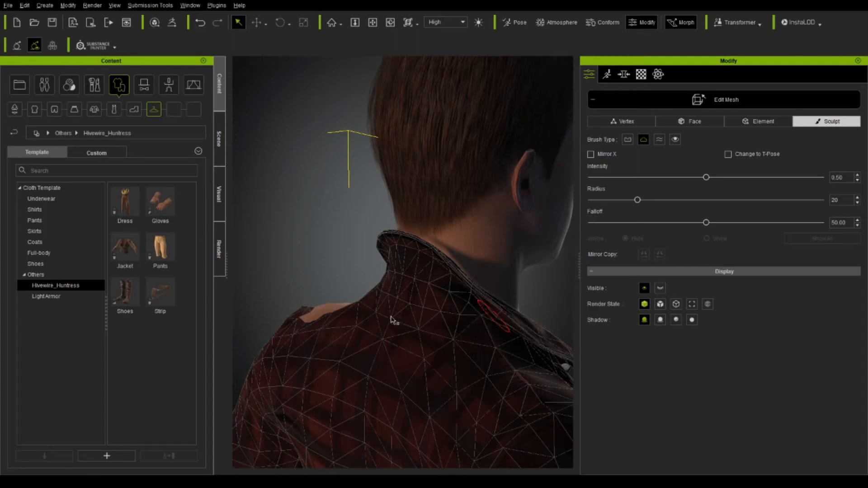
Sculpt the shirt outward over the exposed skin on the character's left shoulder
left_click(390, 22)
left_click_drag(434, 258, 544, 260)
left_click(238, 23)
mouse_move(518, 364)
left_mouse_down()
mouse_move(476, 353)
mouse_move(508, 348)
mouse_move(443, 417)
mouse_move(437, 402)
mouse_move(442, 423)
mouse_move(492, 409)
mouse_move(495, 382)
mouse_move(521, 424)
mouse_move(523, 397)
mouse_move(454, 385)
mouse_move(451, 401)
mouse_move(425, 416)
left_mouse_up()
left_click(414, 425)
left_click(490, 365)
left_click(528, 351)
Exit mesh editing of the plaid shirt and return to its general cloth settings
scroll(415, 296, "down", 3)
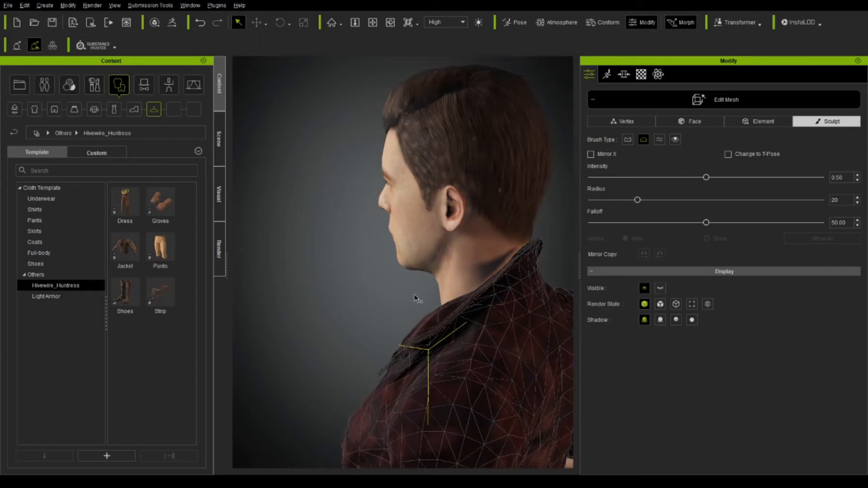
scroll(415, 296, "down", 4)
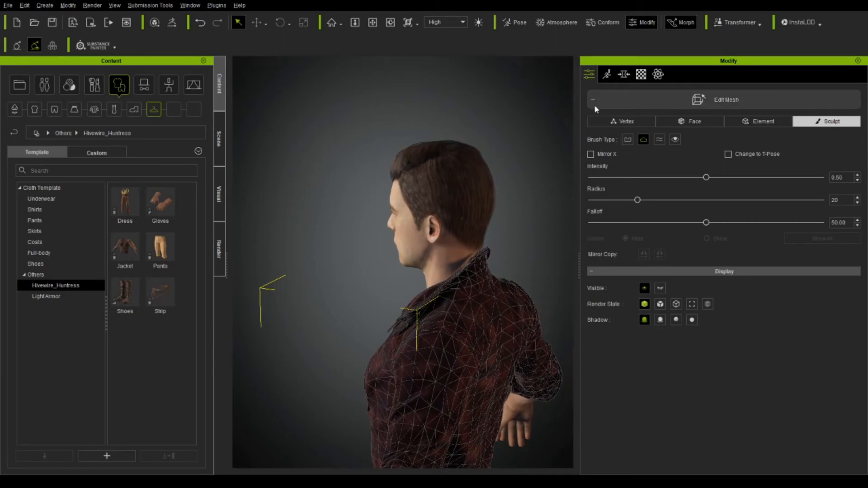
left_click(624, 76)
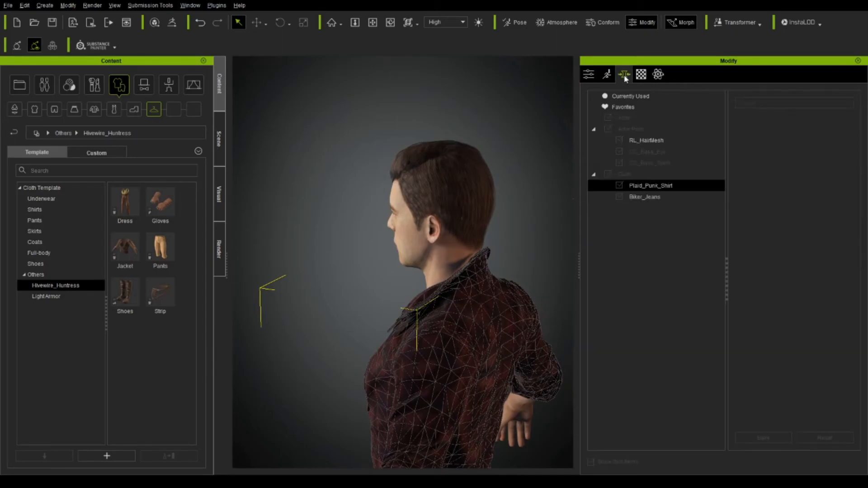
left_click(590, 75)
left_click(638, 121)
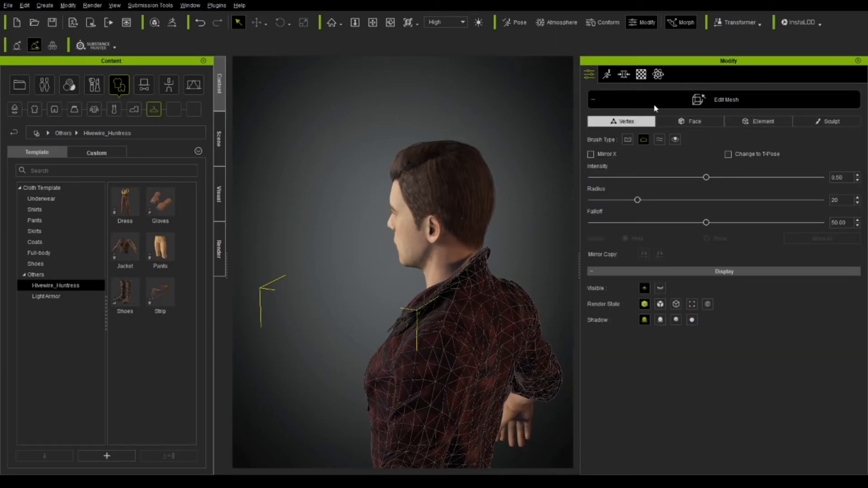
left_click(594, 101)
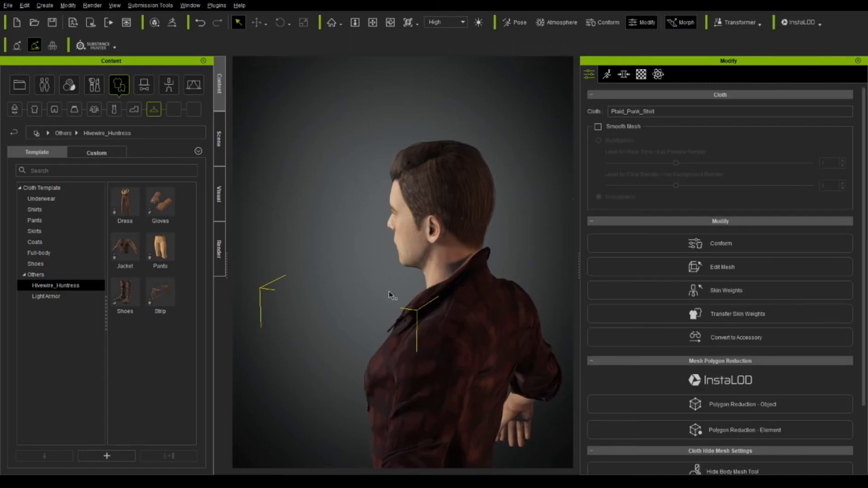
Examine the corrected shirt and the whole dressed character from the front, from head to boots
left_click(388, 26)
left_click_drag(347, 316, 417, 387)
left_click_drag(337, 398, 445, 420)
scroll(445, 420, "down", 1)
left_click(373, 24)
left_click_drag(416, 311, 405, 147)
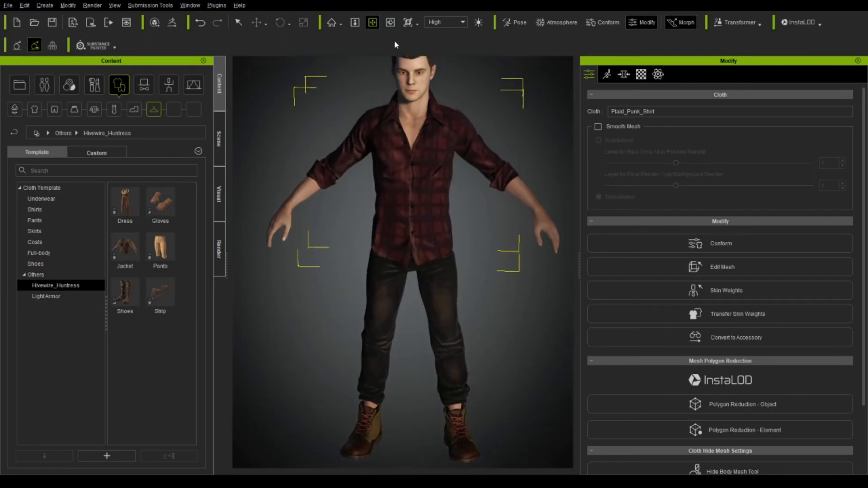
left_click(389, 22)
left_click_drag(420, 280, 402, 244)
left_click_drag(450, 189, 422, 197)
left_click(374, 23)
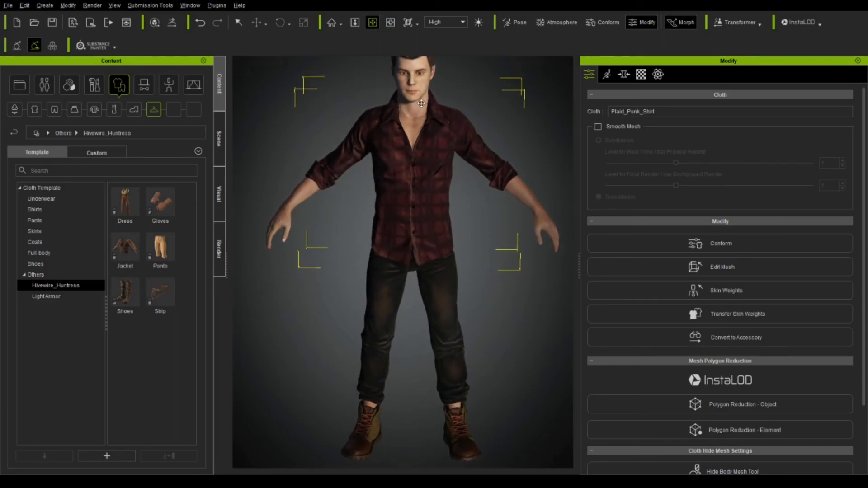
left_click_drag(421, 115, 405, 185)
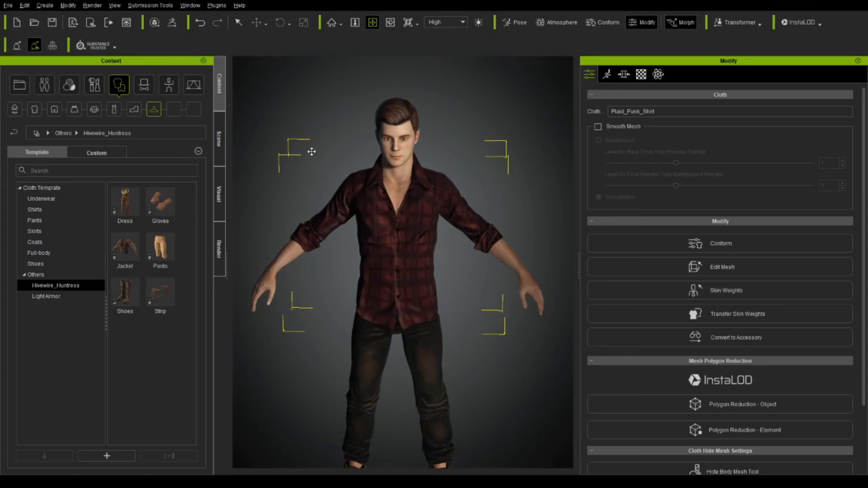